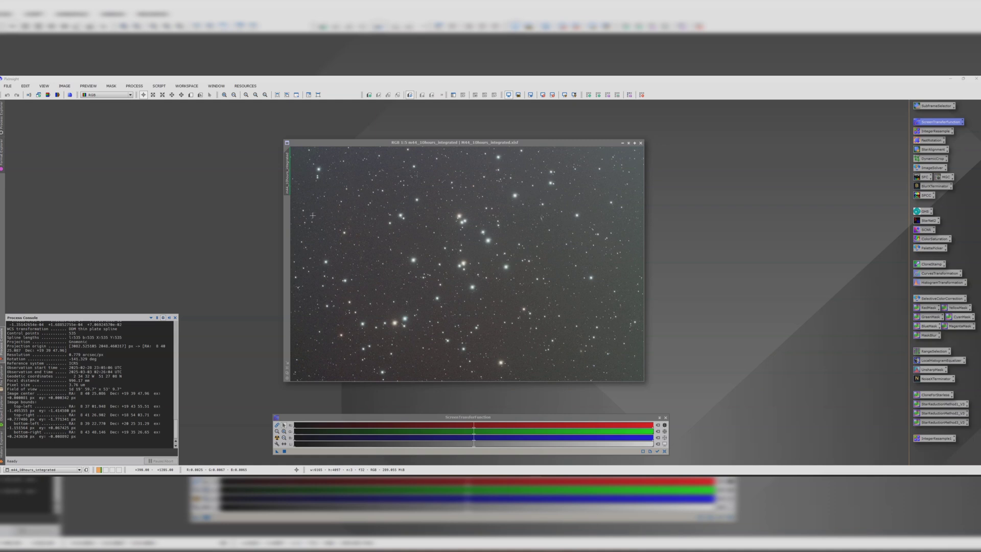
Duplicate the m44_10hours_integrated image and park the collapsed clone in the workspace corner as a backup
mouse_move(288, 168)
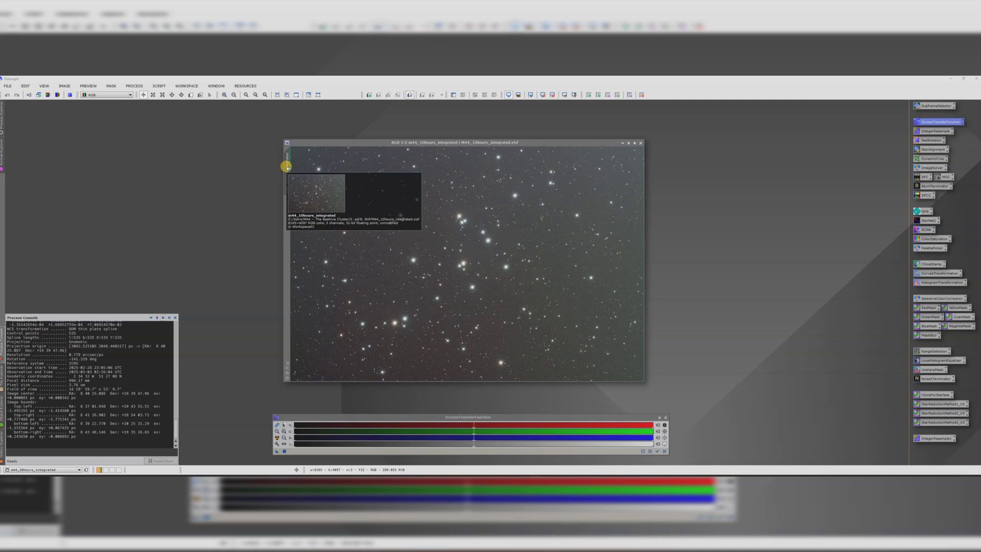
drag(288, 167, 200, 156)
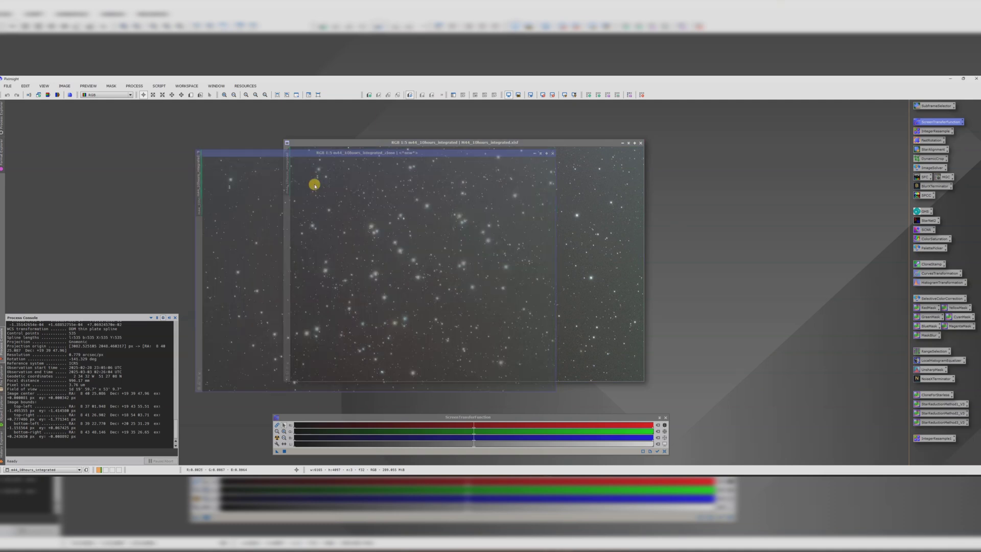
click(541, 154)
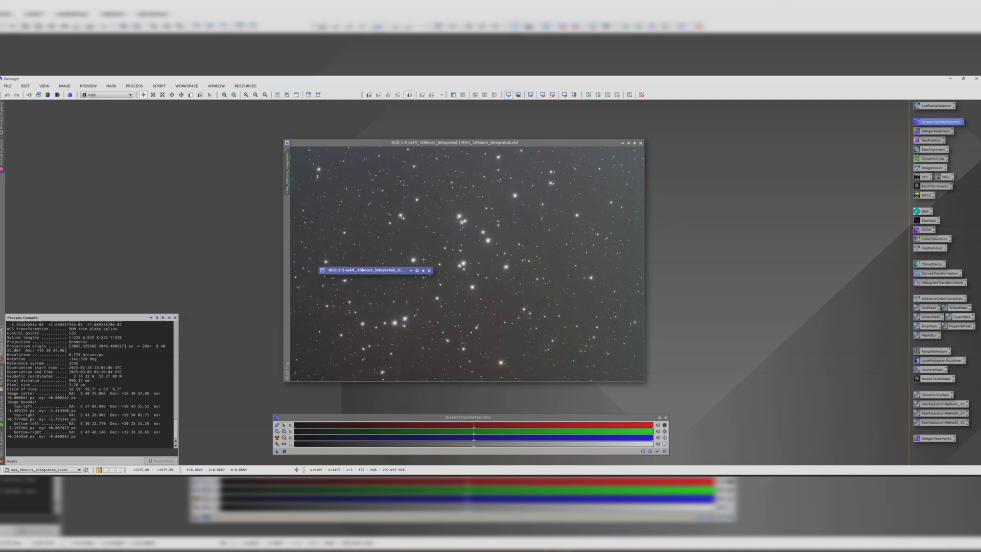
mouse_move(368, 270)
mouse_down()
mouse_move(241, 205)
mouse_move(92, 103)
mouse_move(81, 108)
mouse_up()
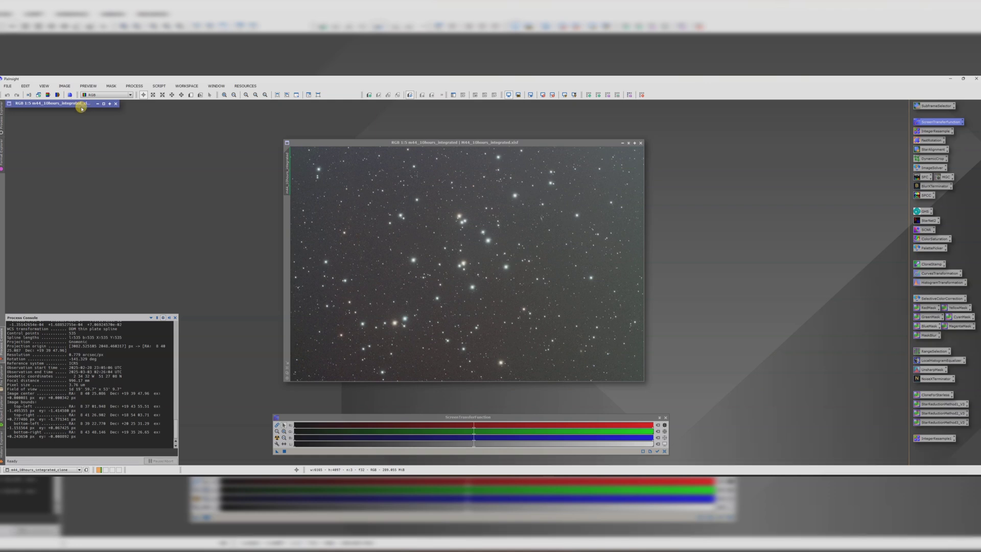
drag(366, 137, 383, 124)
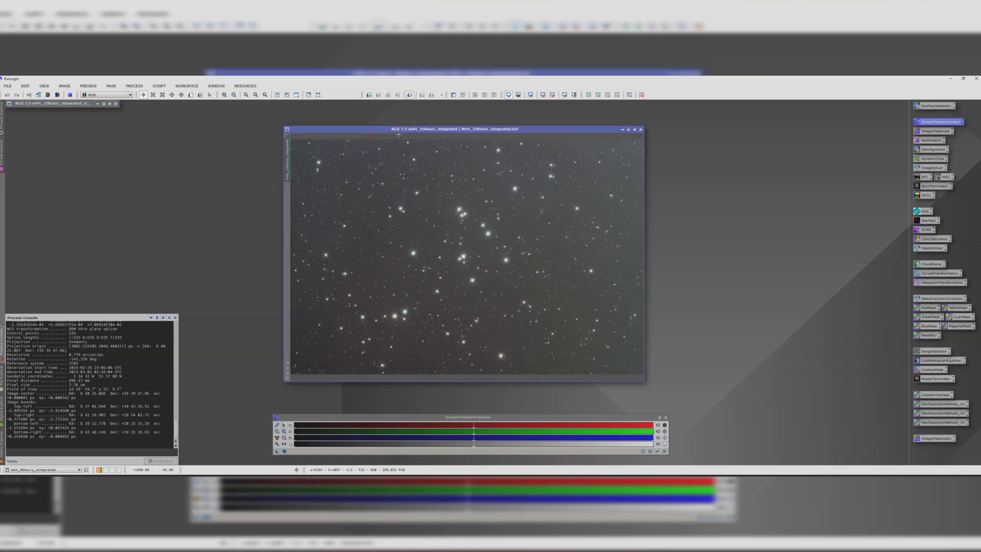
Downsample the m44_10hours_integrated image with IntegerResample, using a resample factor of 2 and average mode
double_click(926, 131)
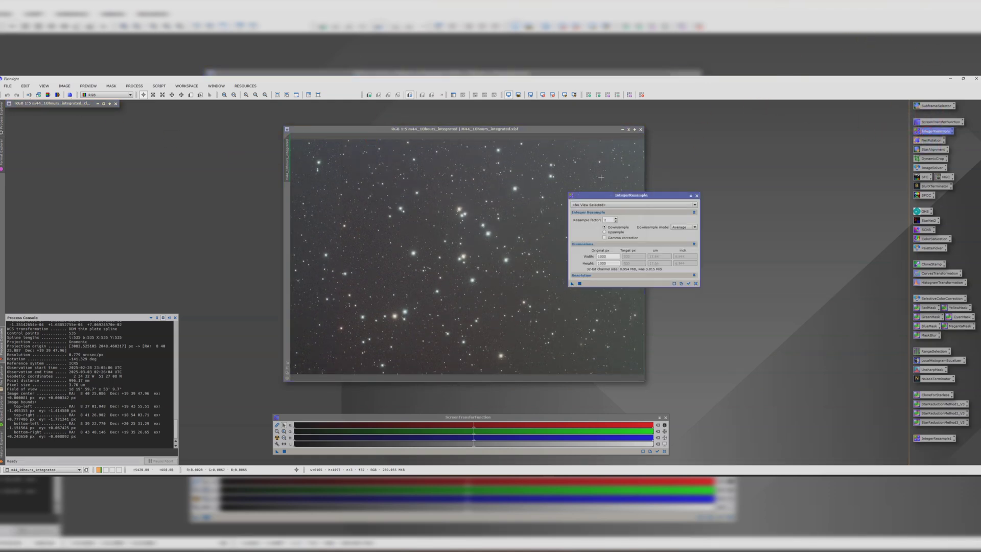
click(576, 204)
click(588, 213)
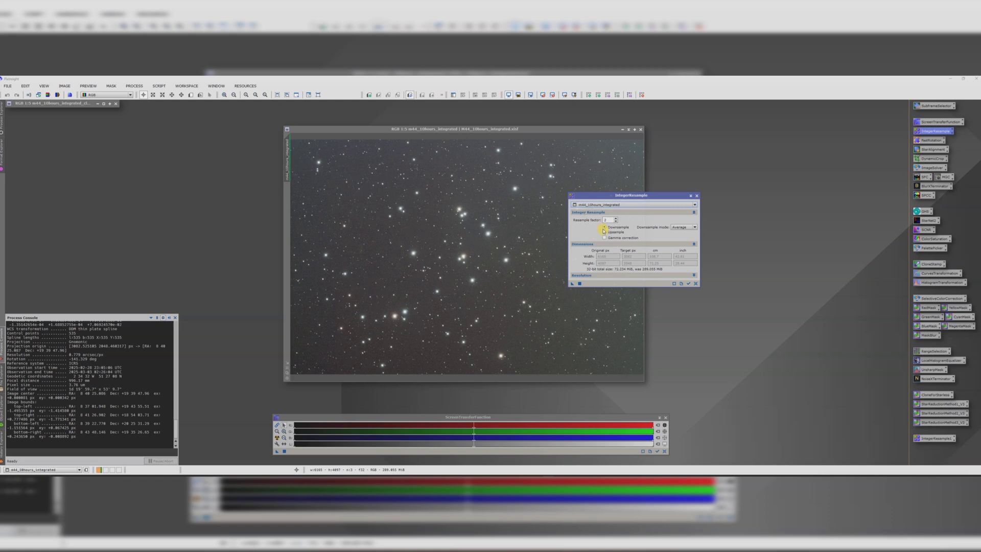
drag(572, 283, 456, 237)
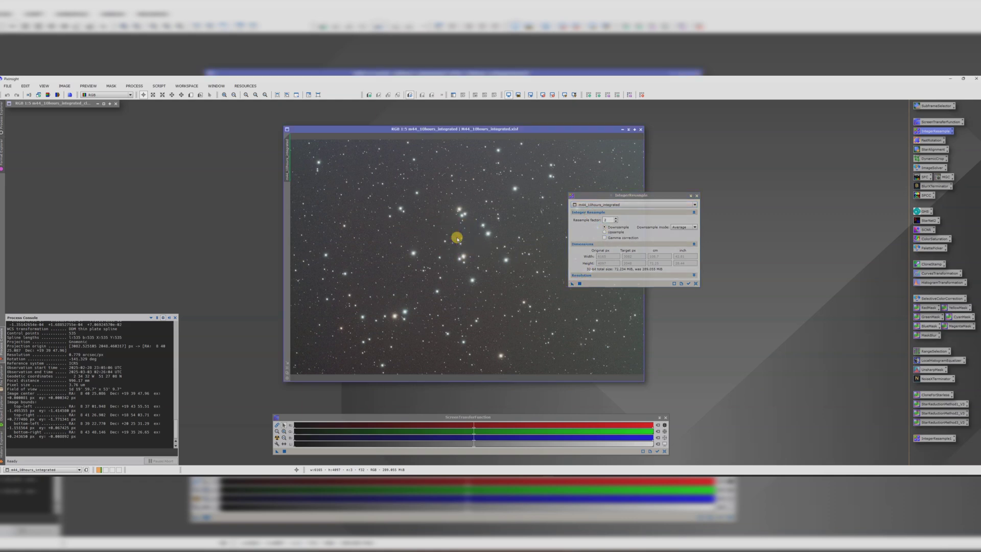
click(502, 295)
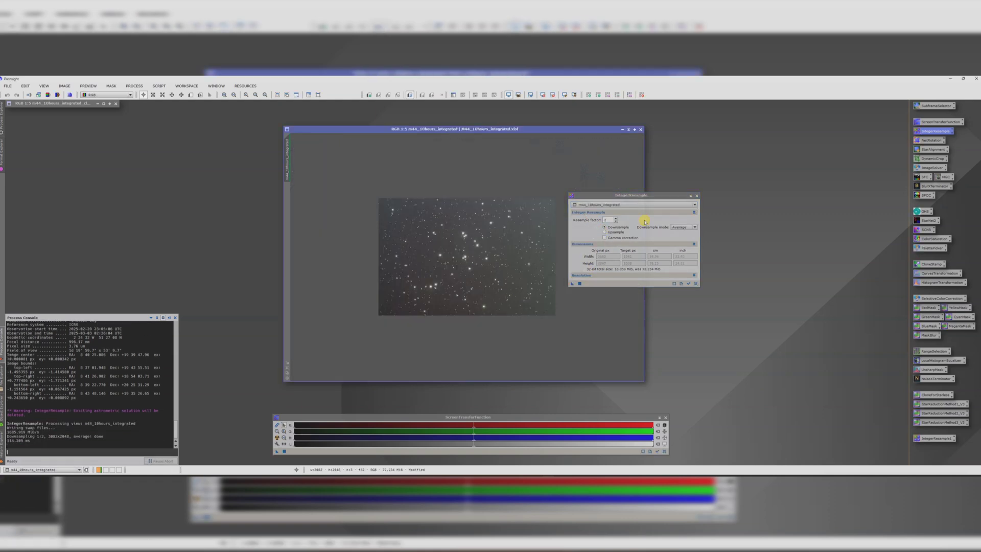
click(694, 197)
scroll(525, 233, up, 2)
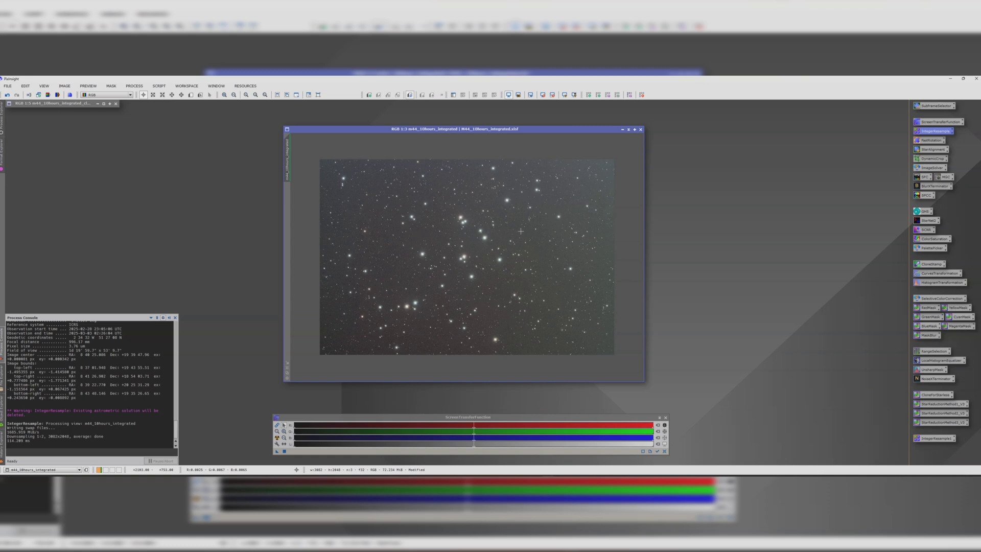
Plate-solve the downsampled image by running the ImageSolver script on the active window with its existing parameters
click(134, 86)
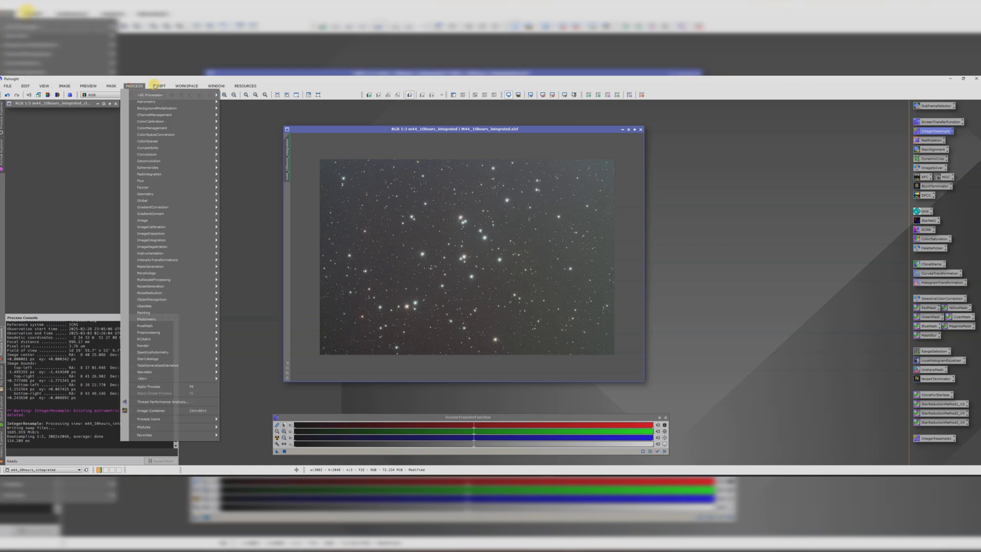
mouse_move(159, 90)
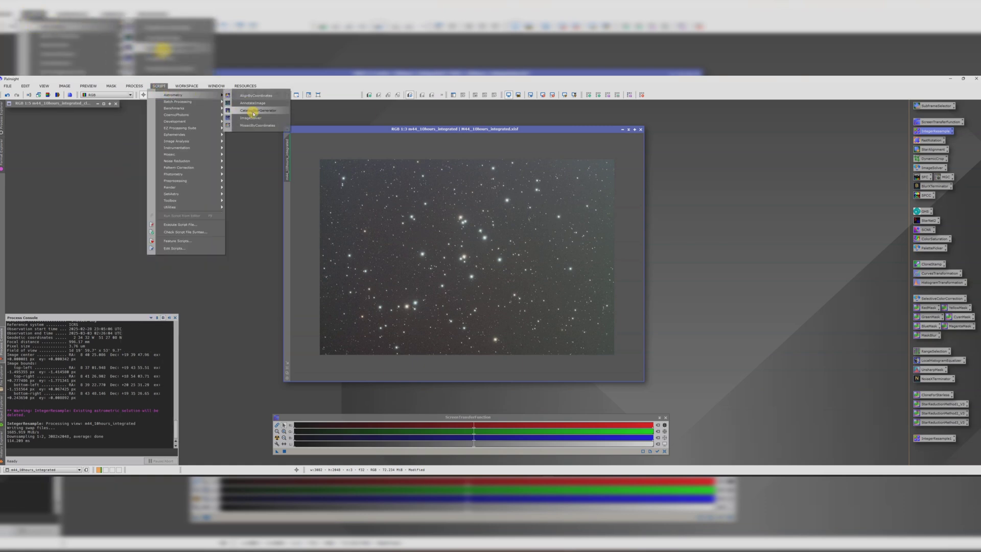
click(252, 119)
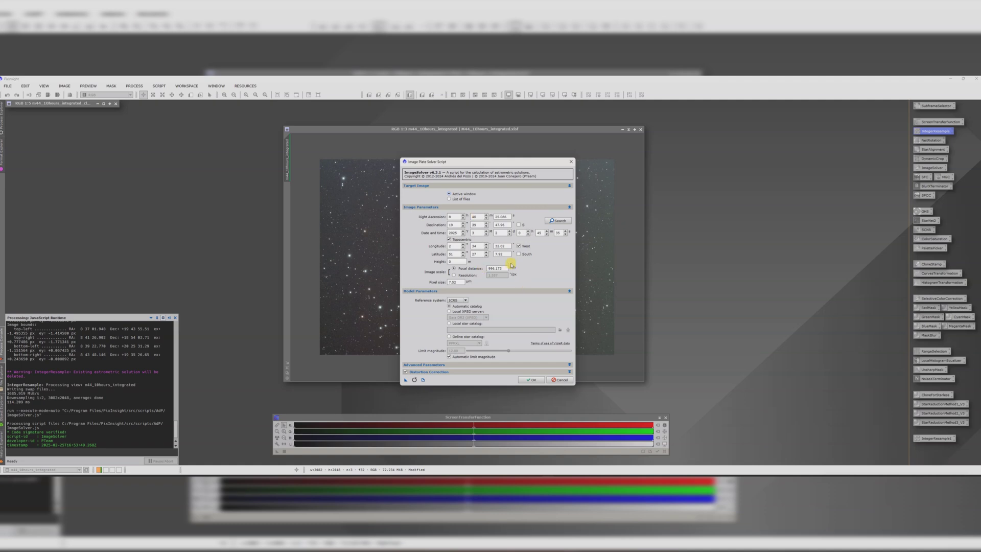
click(531, 379)
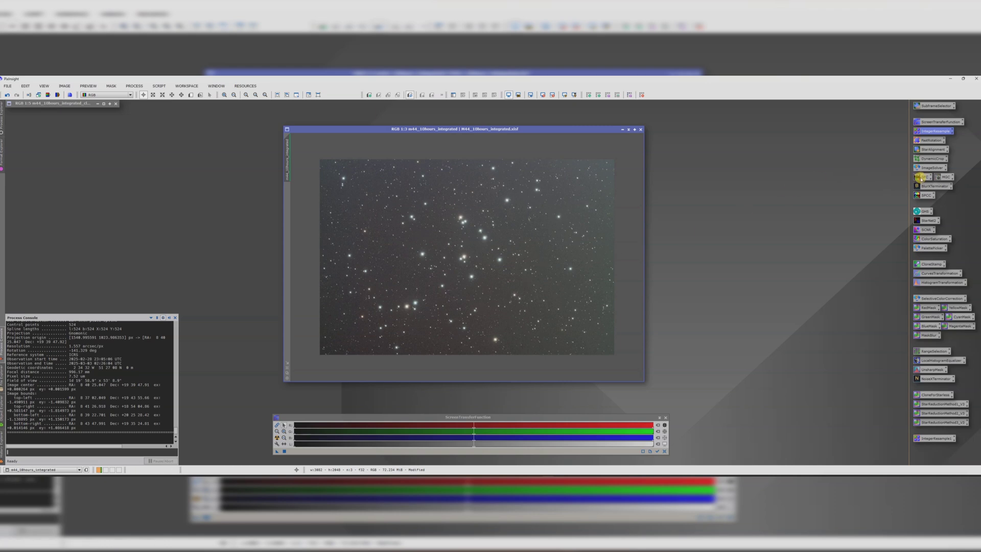
click(919, 177)
double_click(920, 177)
click(755, 123)
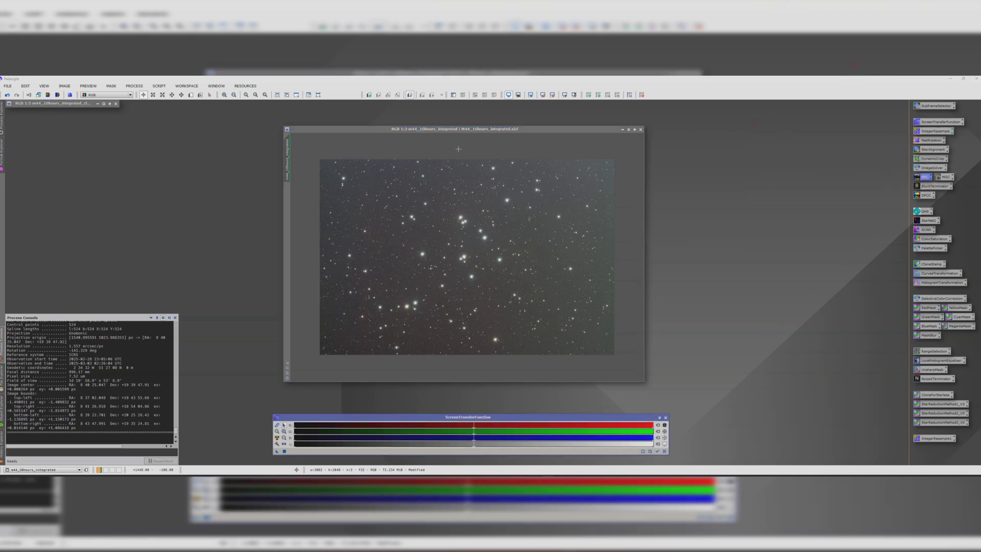
click(159, 85)
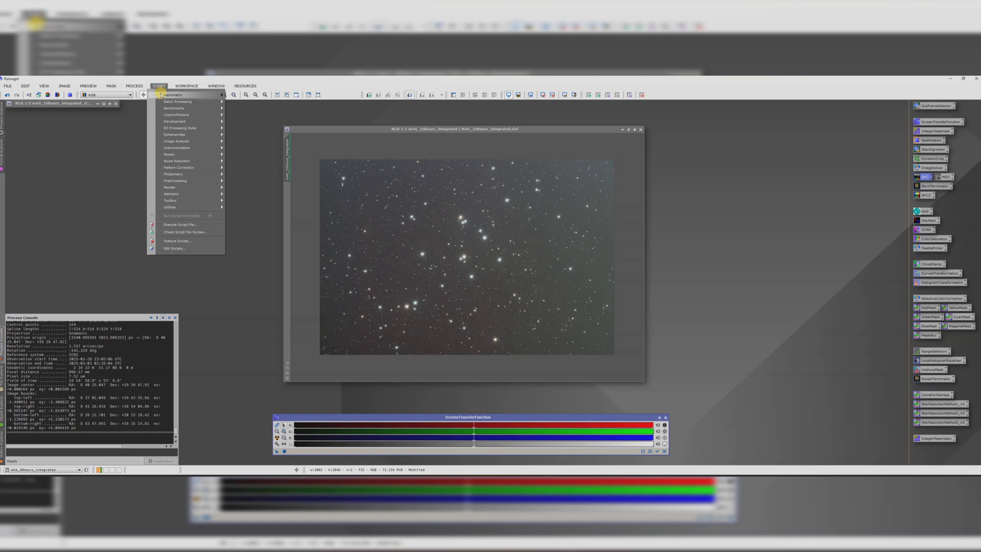
mouse_move(161, 95)
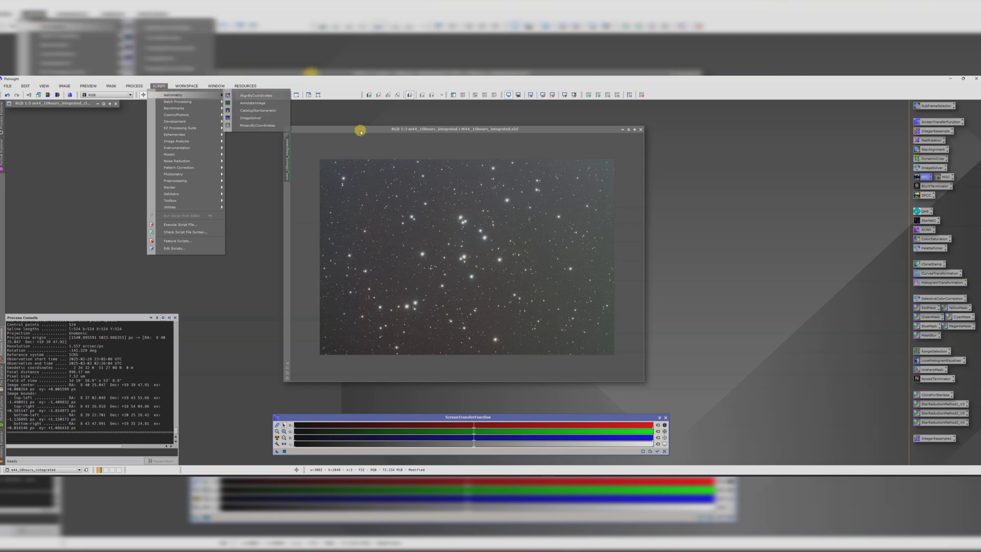
click(553, 183)
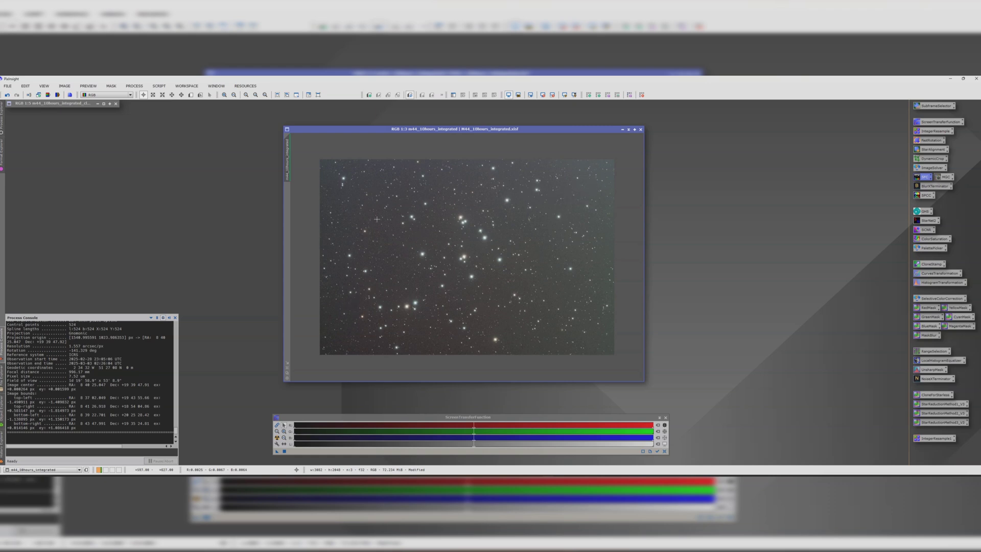
Run the Auto DBE script on m44_10hours_integrated with Subtract correction to produce a gradient-corrected copy
click(157, 87)
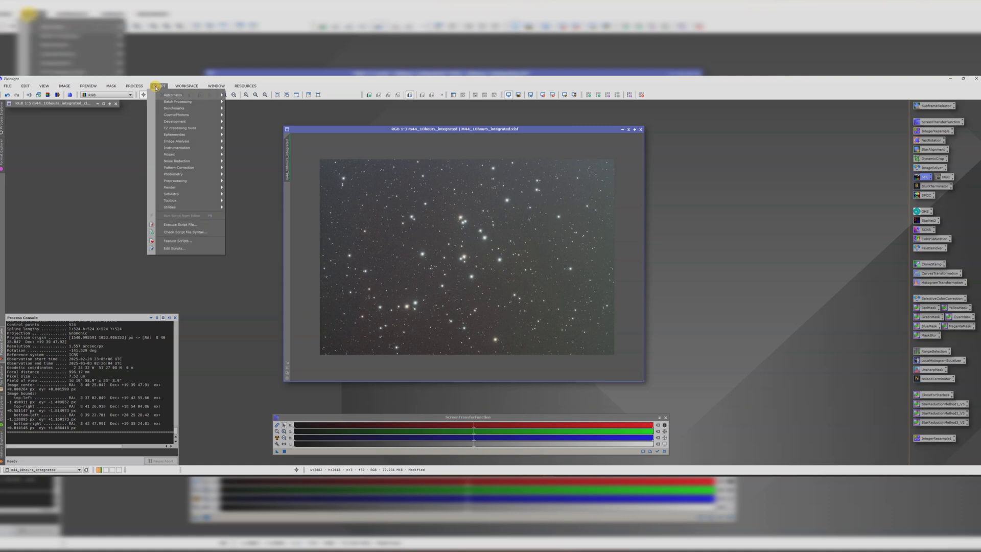
mouse_move(170, 201)
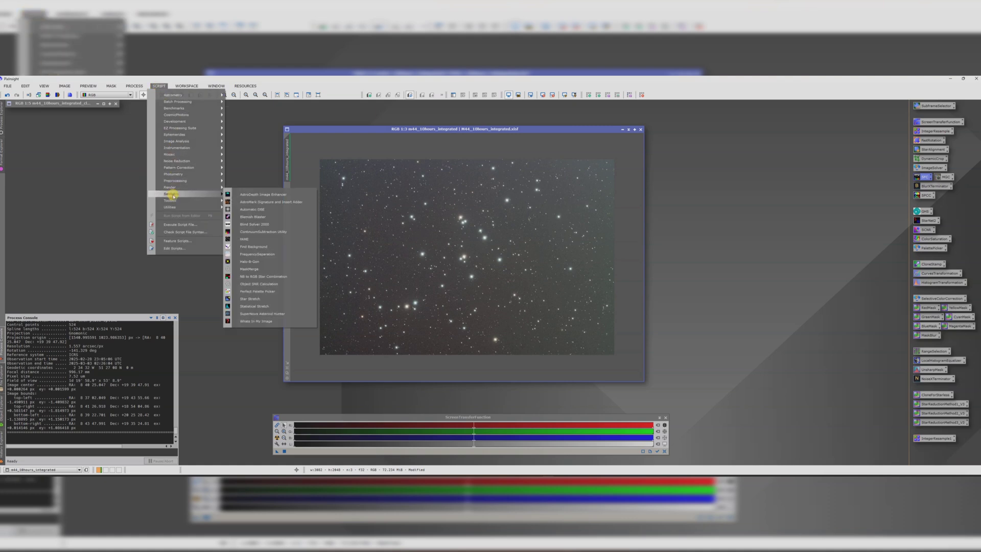
click(257, 209)
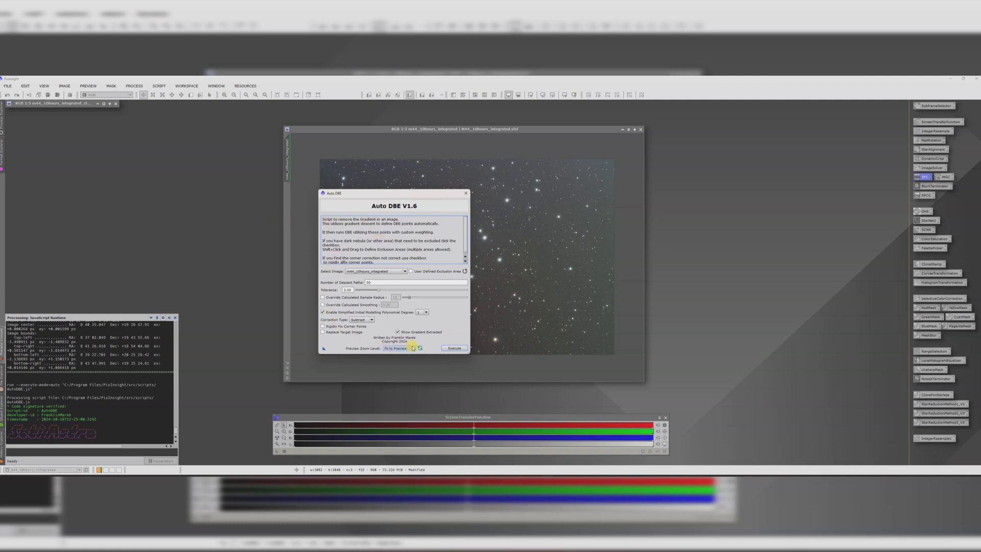
click(452, 348)
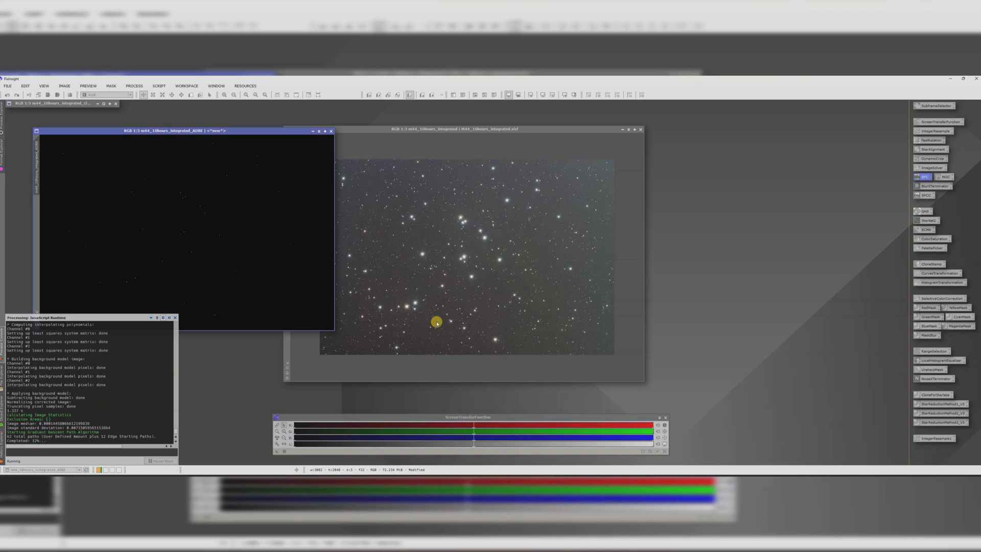
Bring the extracted background image into clear view for inspection and close it
drag(148, 159, 548, 146)
click(276, 437)
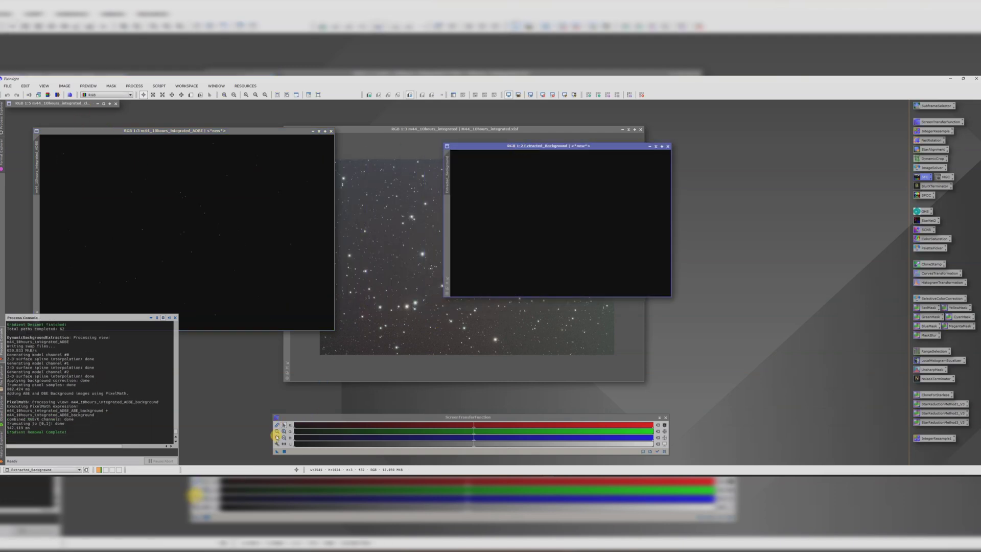
click(667, 146)
Auto-stretch the display of the gradient-corrected image, and collapse and park the original beside the first backup
drag(260, 132, 308, 134)
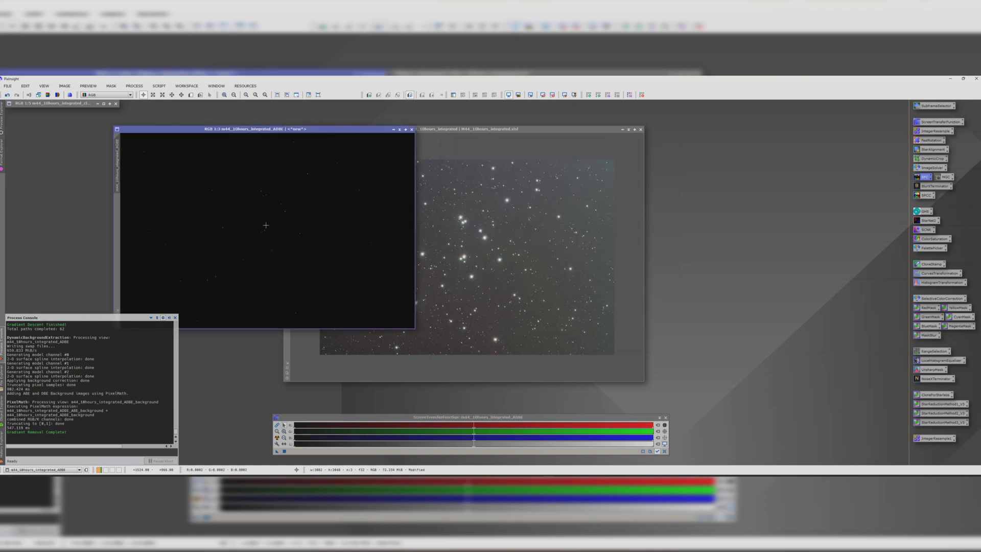
click(277, 437)
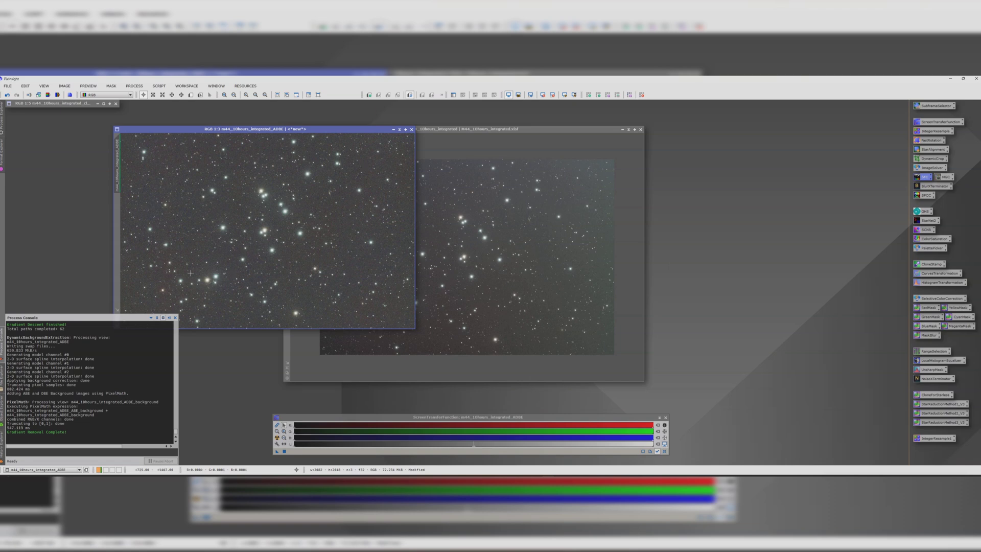
click(628, 129)
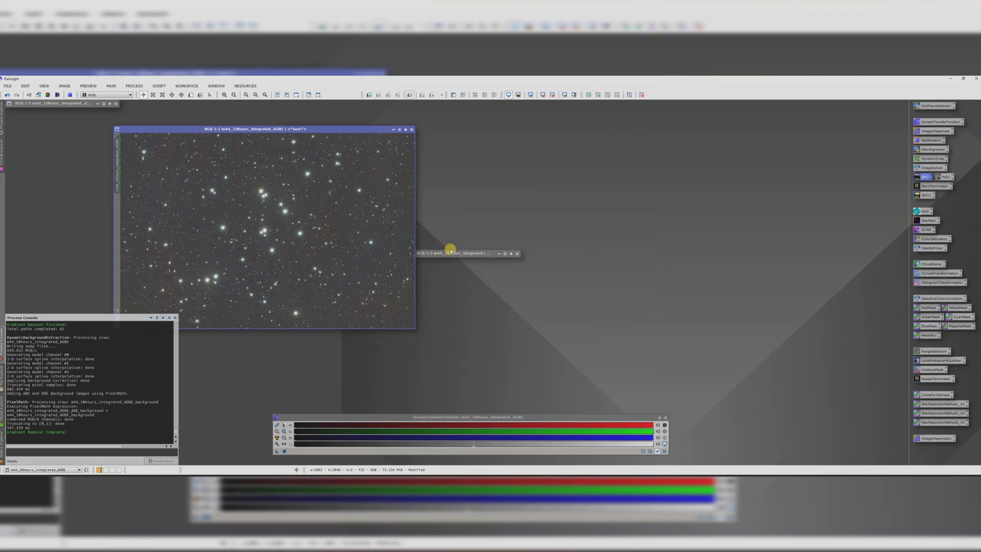
drag(450, 253, 41, 109)
Rename the gradient-corrected image's identifier to m44_ADBE
drag(151, 131, 289, 136)
double_click(242, 169)
drag(504, 275, 458, 276)
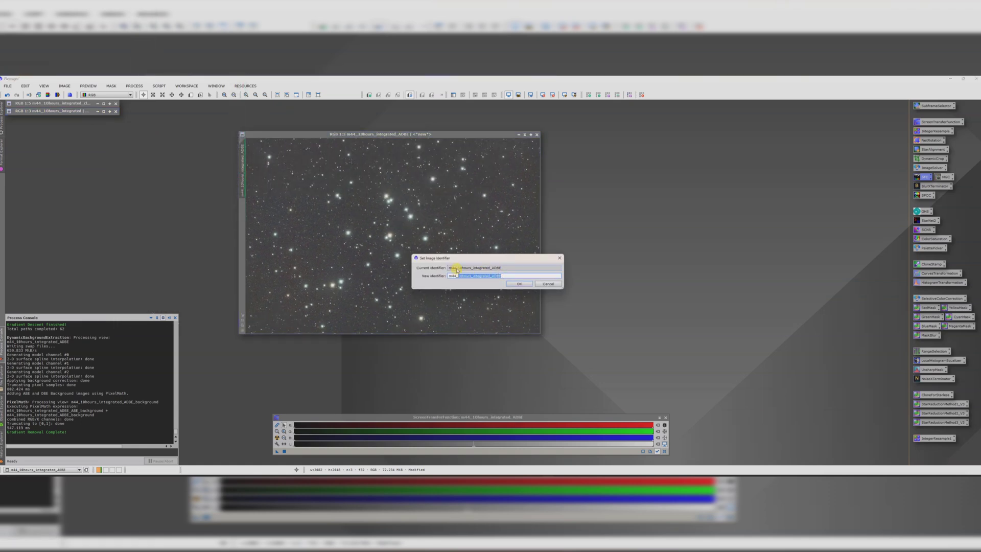
text(a)
key(Return)
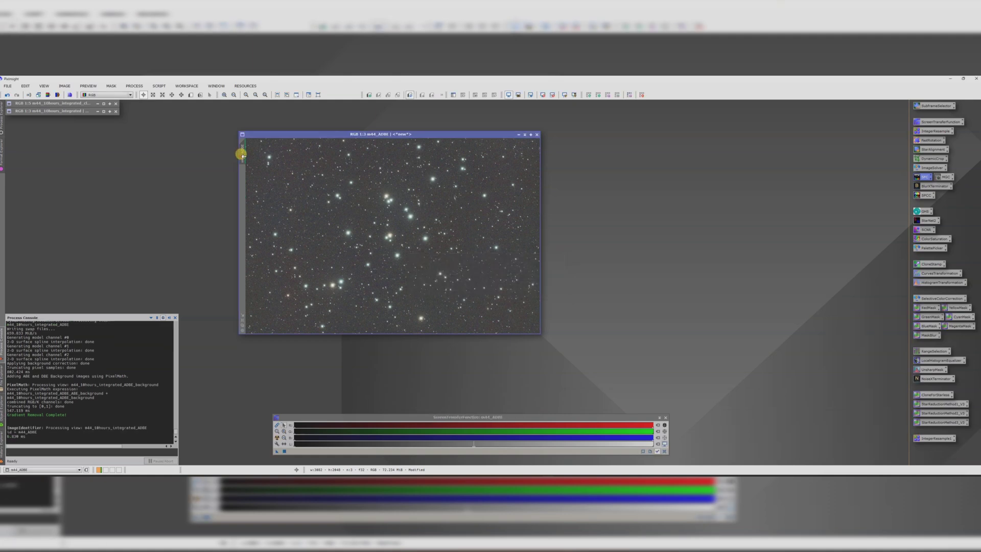
Duplicate the m44_ADBE image, park the collapsed clone below the other backups, and centre the working image
drag(241, 151, 252, 182)
click(424, 170)
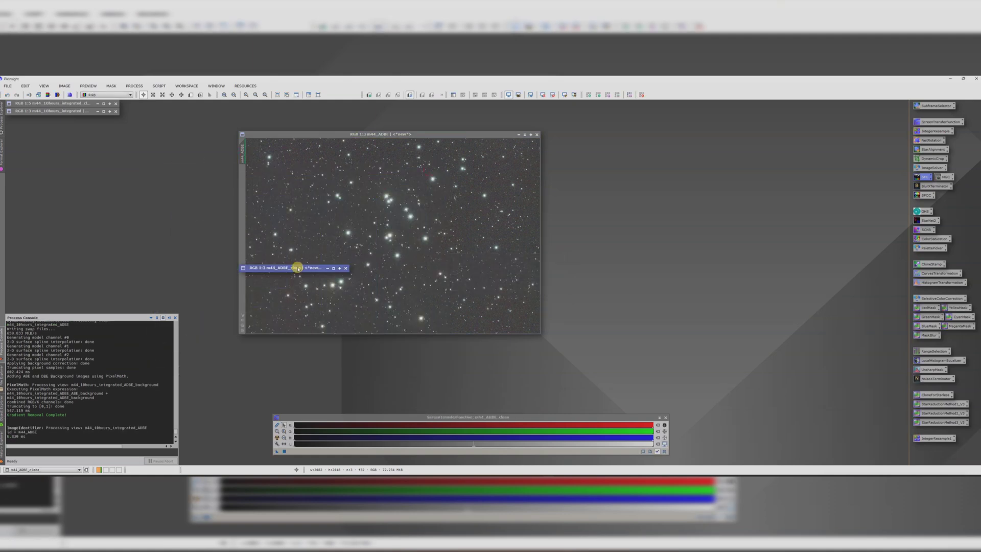
drag(332, 262, 65, 115)
drag(278, 134, 412, 136)
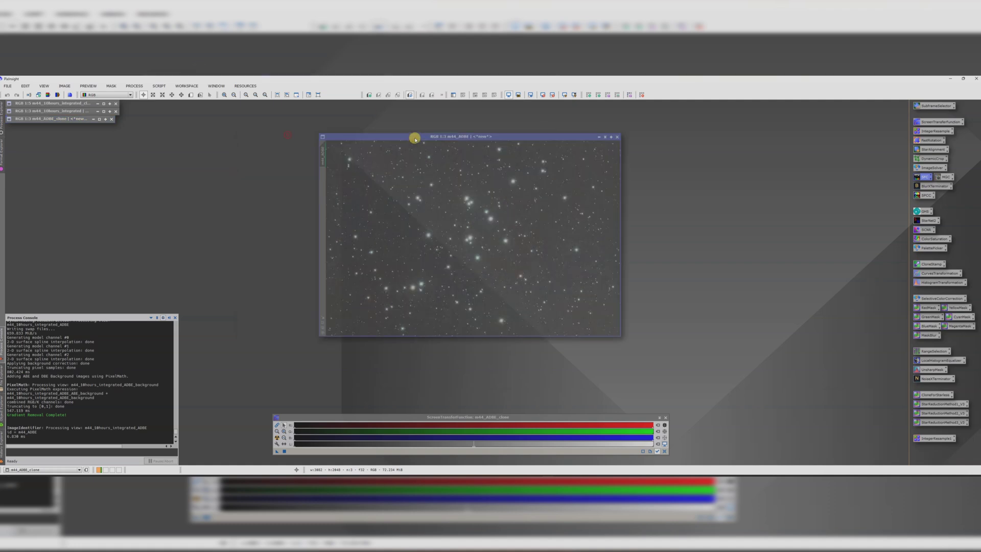
scroll(578, 276, down, 1)
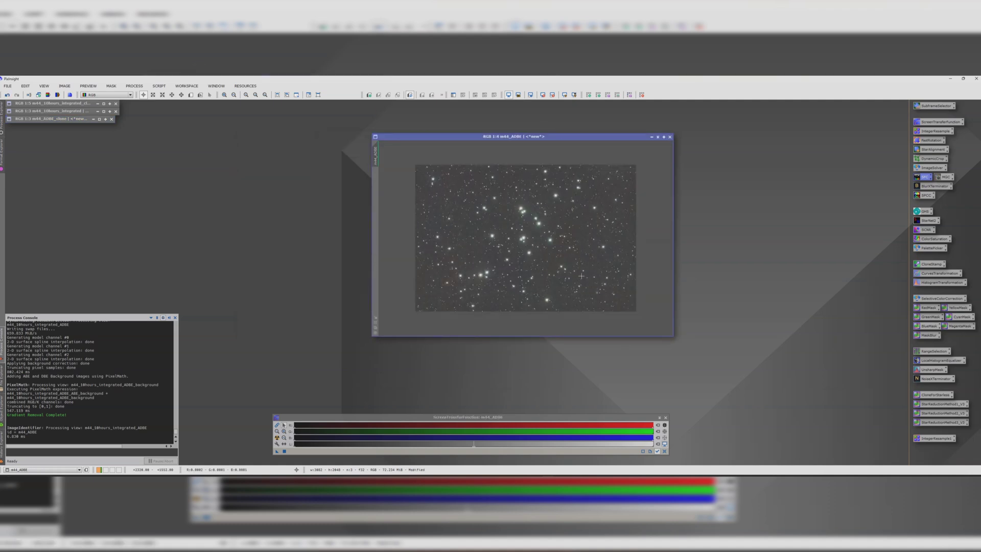
scroll(562, 266, up, 1)
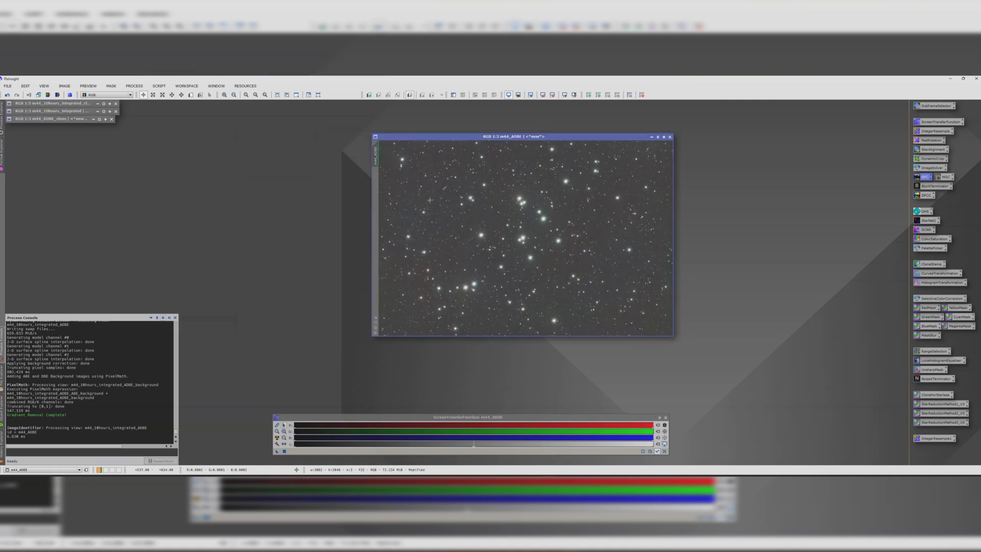
drag(398, 136, 320, 141)
scroll(358, 215, down, 1)
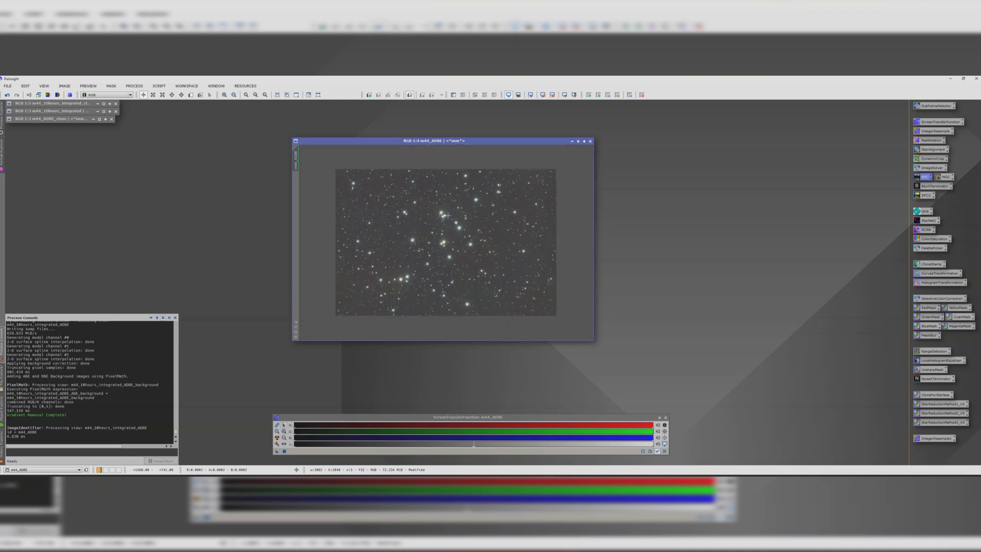
Measure the m44_ADBE image's star FWHM with the PSFImage script and close the script
click(157, 86)
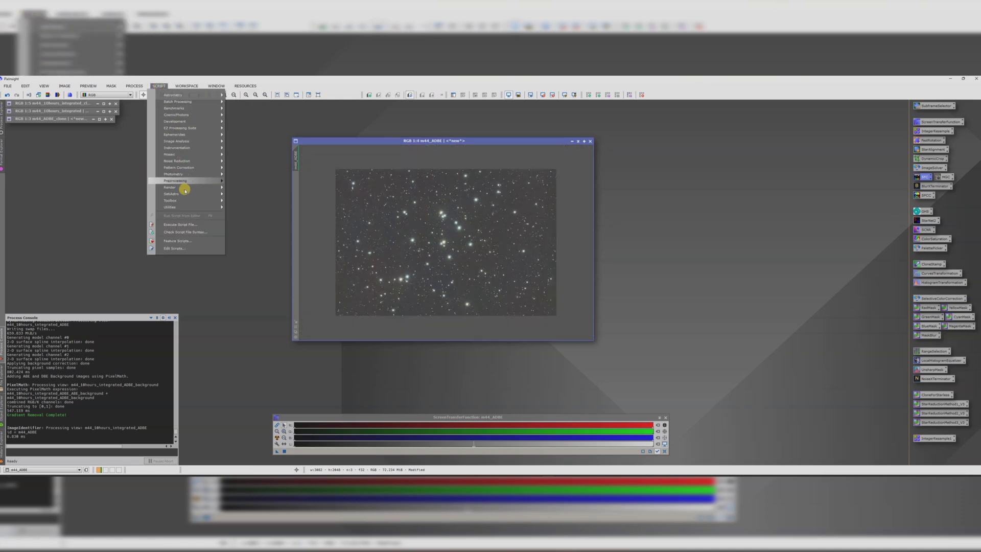
mouse_move(178, 183)
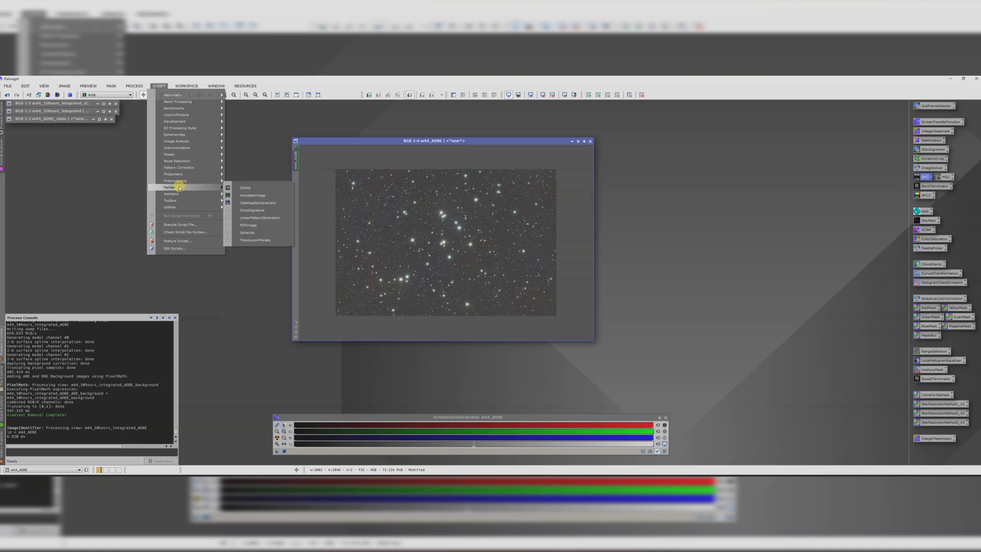
click(244, 224)
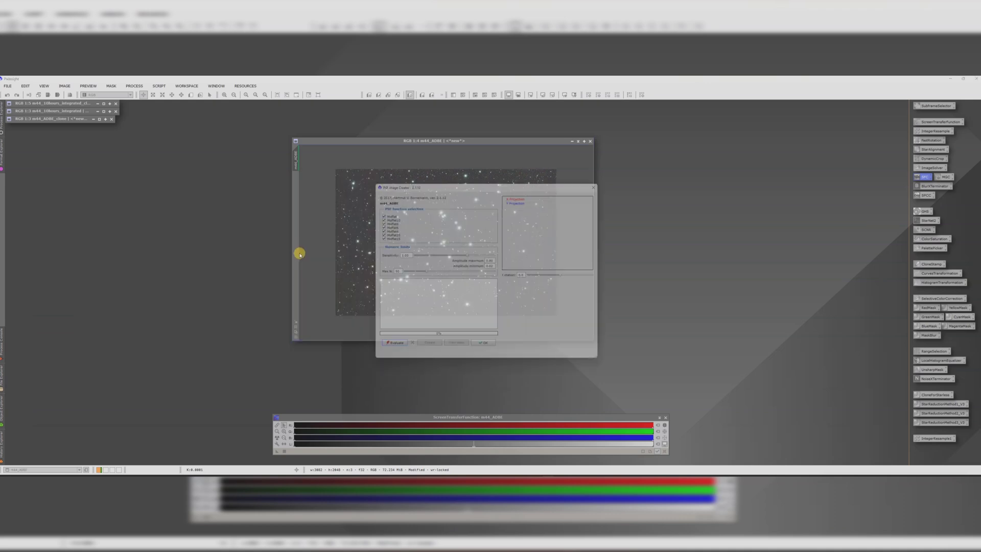
click(391, 350)
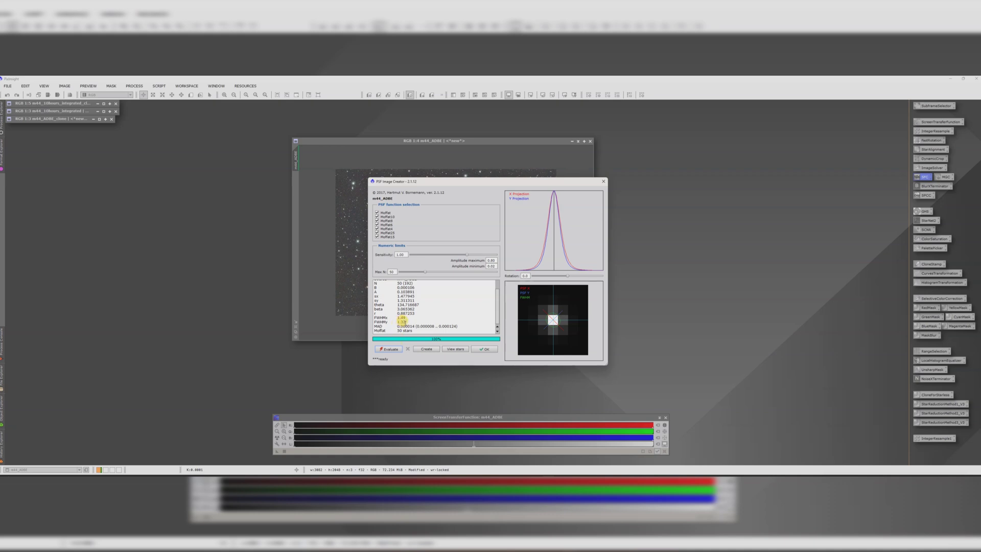
mouse_move(404, 322)
mouse_down()
mouse_move(379, 317)
mouse_move(396, 318)
mouse_up()
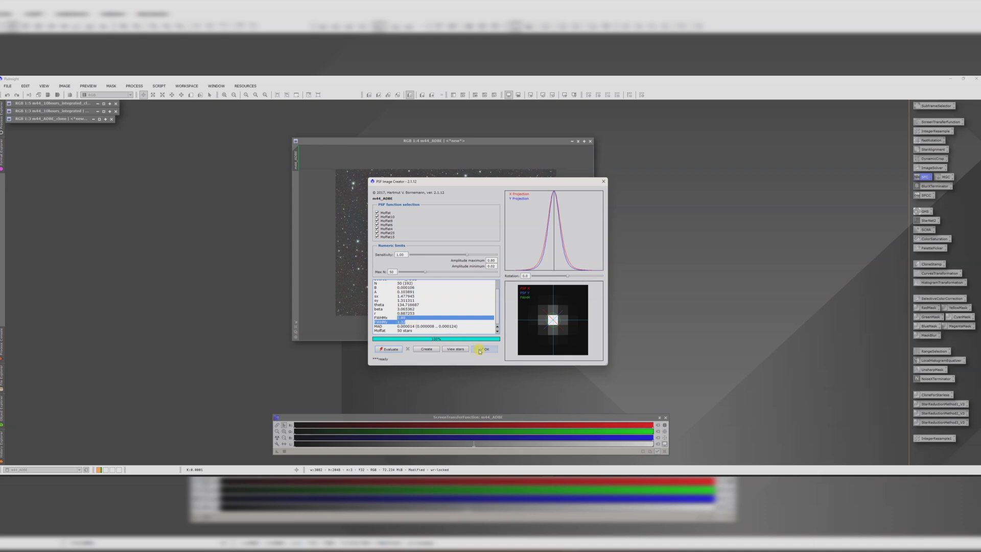
click(481, 350)
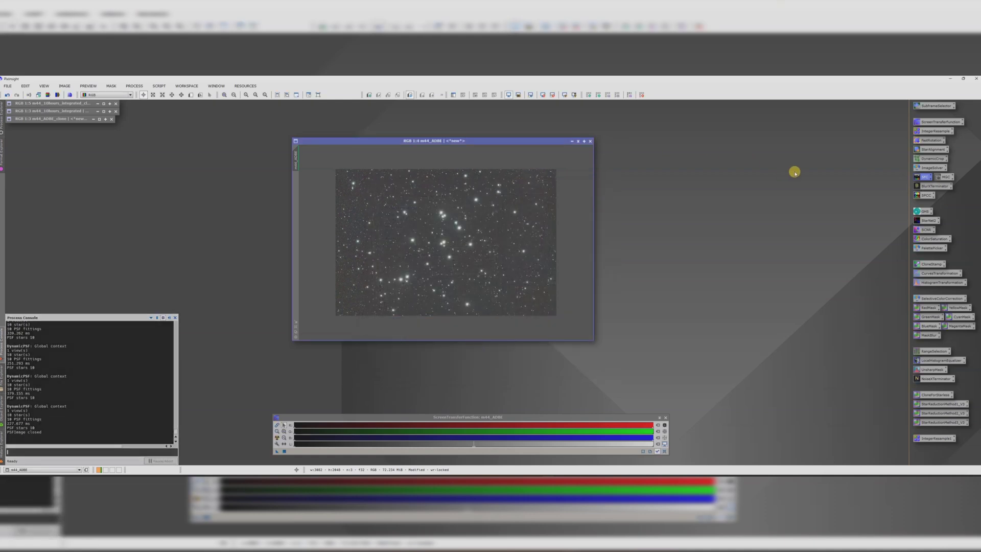
In BlurXTerminator, set the PSF diameter from the measured star FWHM and raise the star halo adjustment
double_click(921, 188)
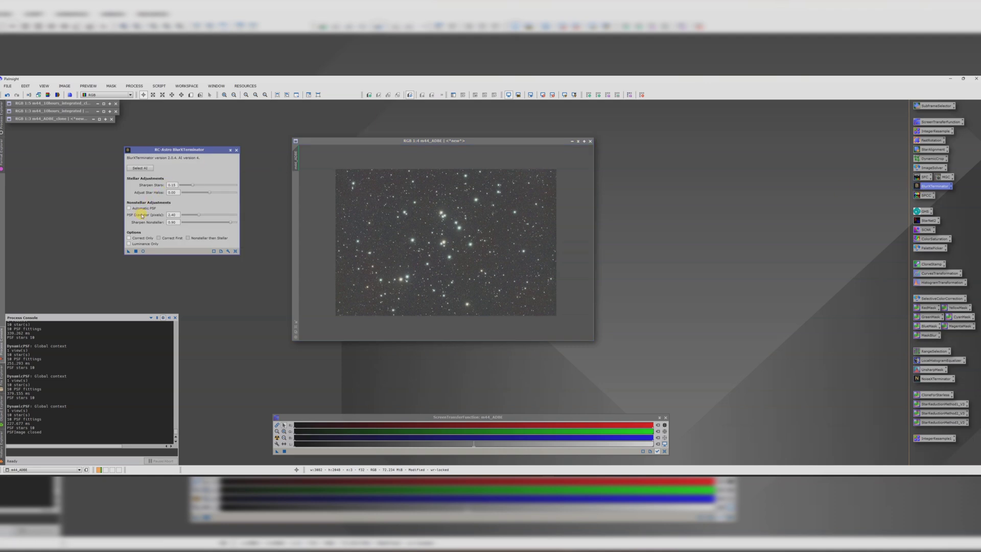
click(172, 215)
text(11)
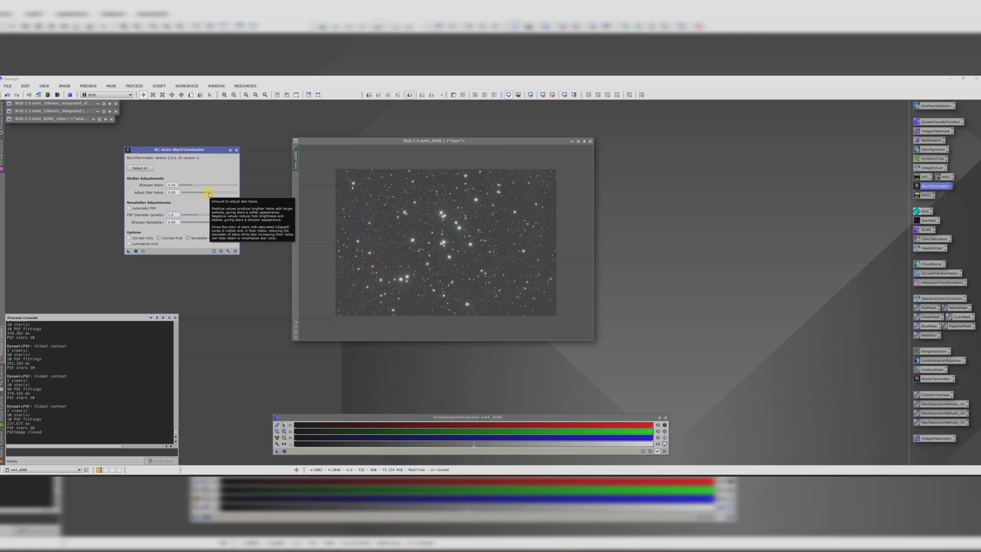
drag(209, 194, 207, 194)
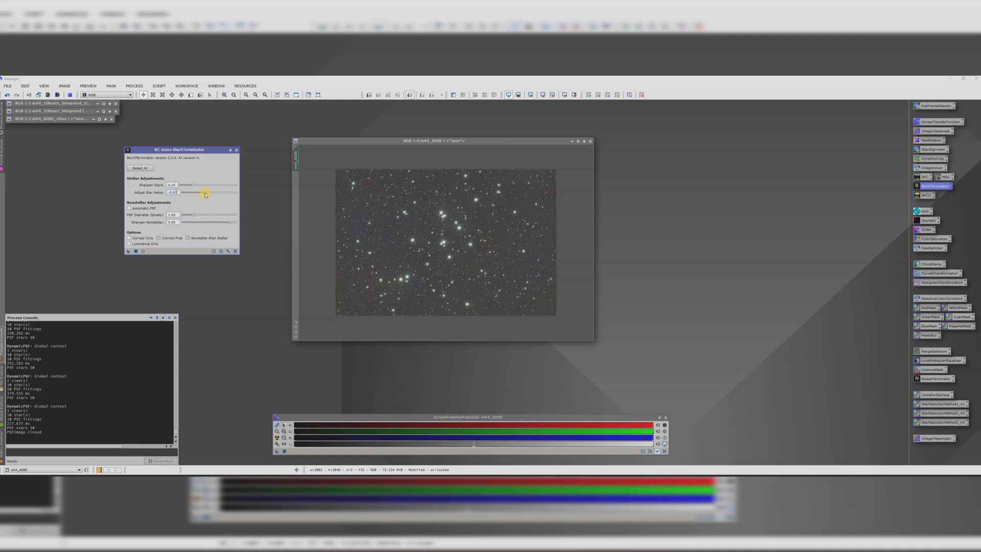
drag(206, 194, 225, 194)
Apply BlurXTerminator to the m44_ADBE image, close the tool and inspect the sharpened stars up close
drag(128, 251, 434, 252)
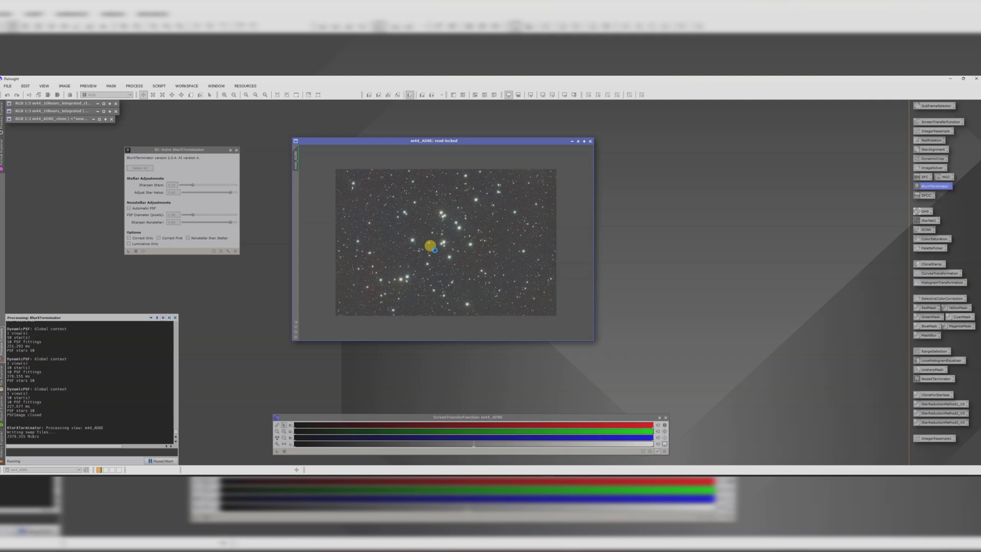
click(236, 150)
scroll(445, 218, up, 2)
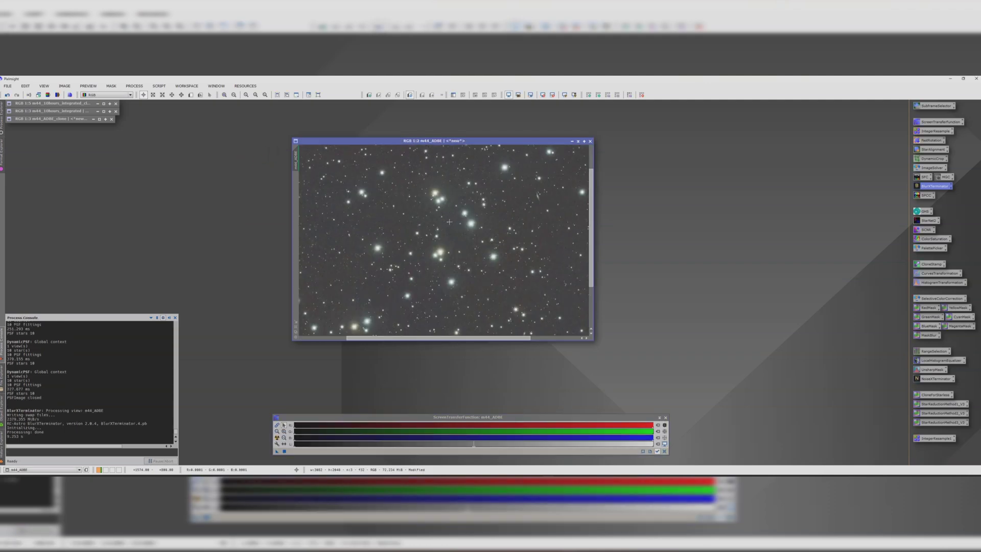
scroll(449, 221, down, 2)
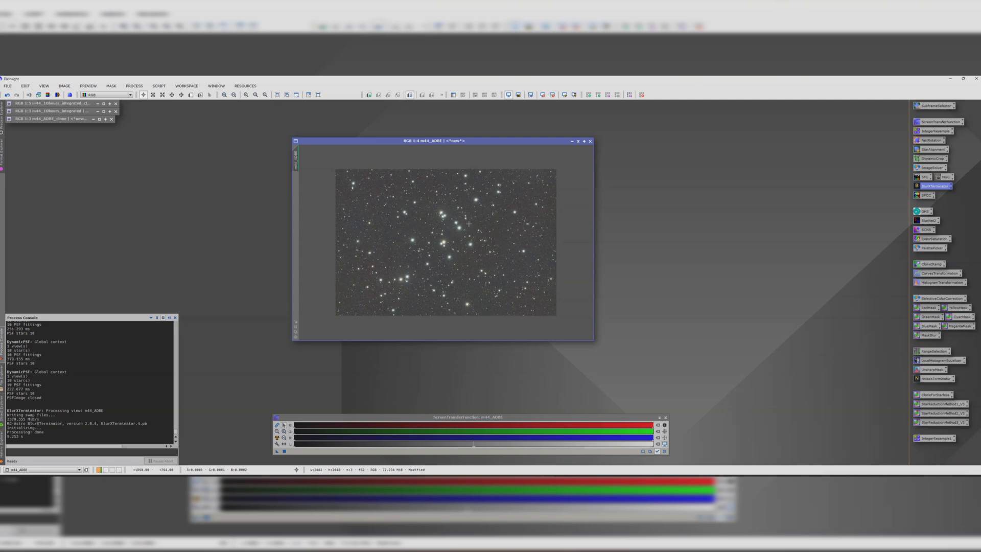
Open SpectrophotometricColorCalibration and place its window beside the m44_ADBE image without overlap
double_click(922, 195)
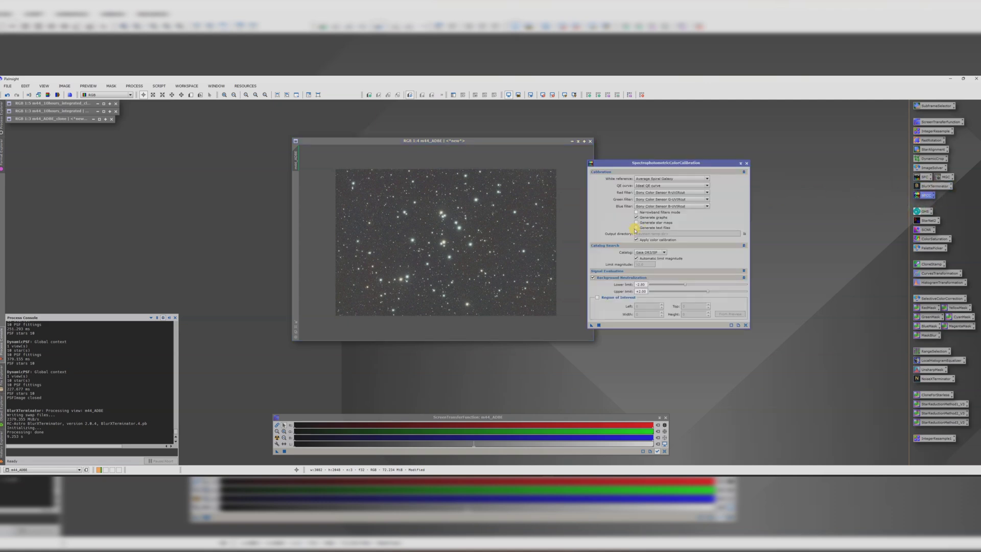
drag(629, 162, 672, 159)
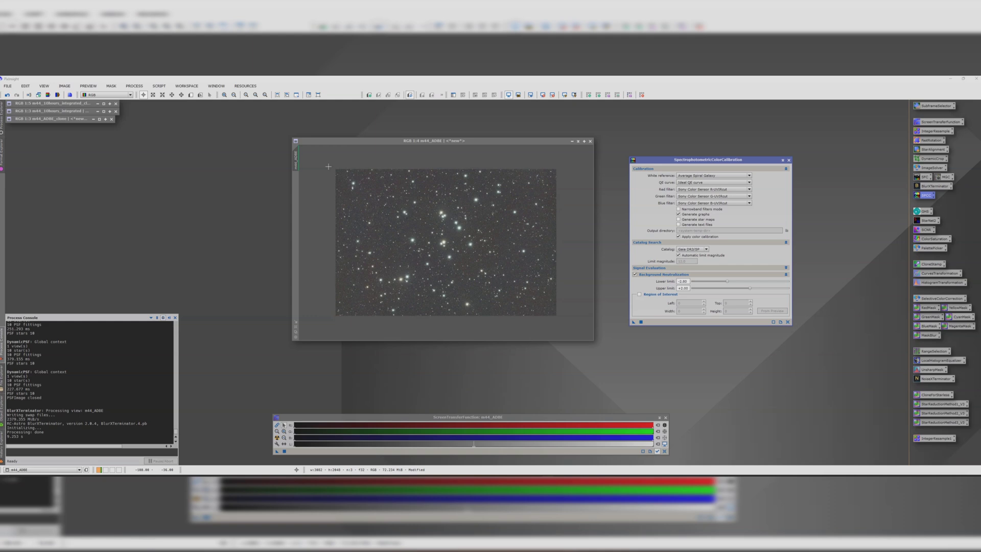
drag(317, 141, 282, 139)
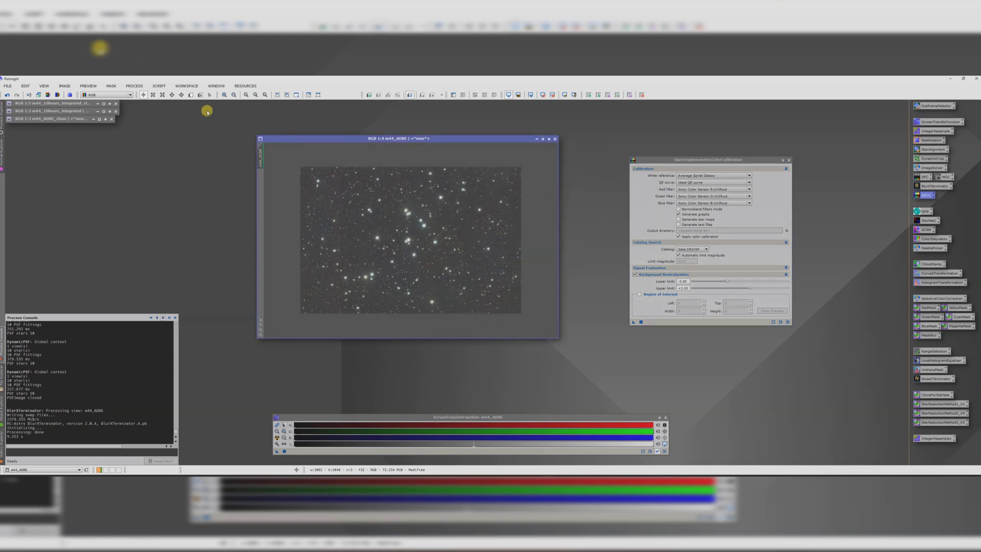
Run the FindBackground script on the full m44_ADBE image to generate a Background preview, and inspect the chosen area
click(159, 86)
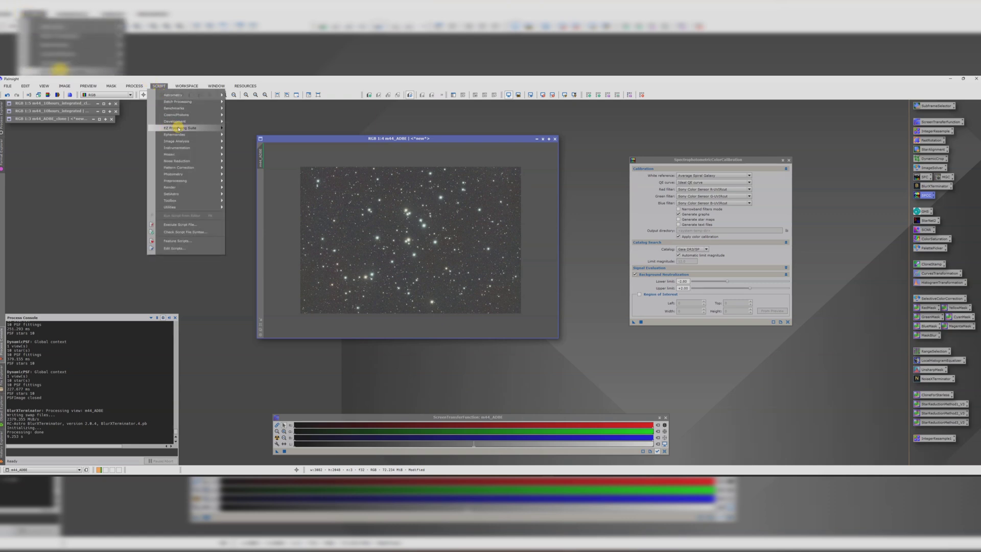
mouse_move(174, 196)
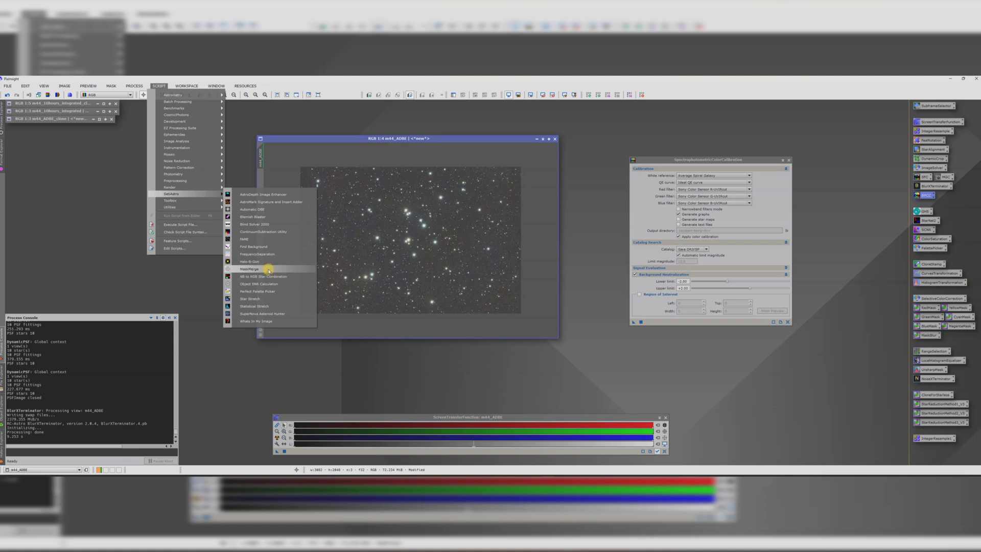
click(261, 247)
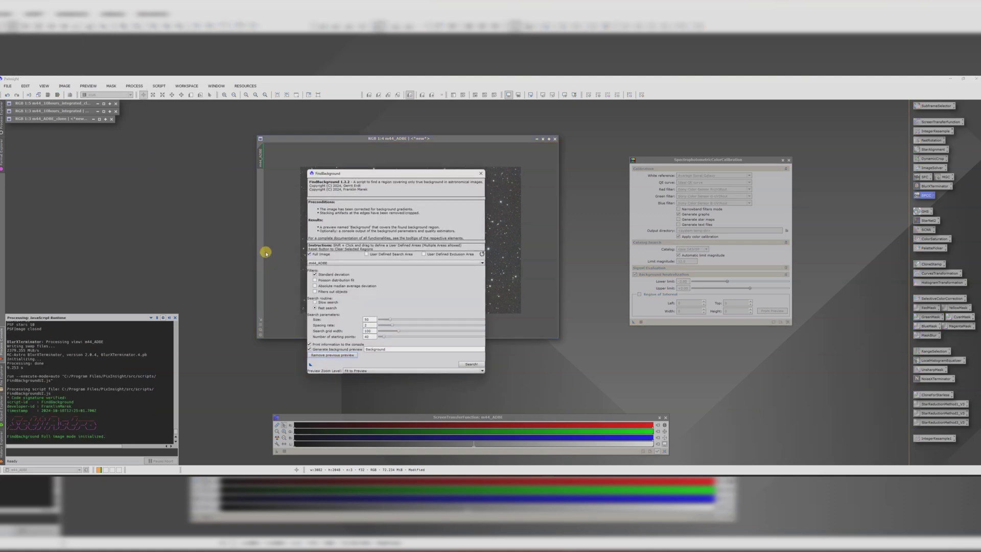
click(467, 364)
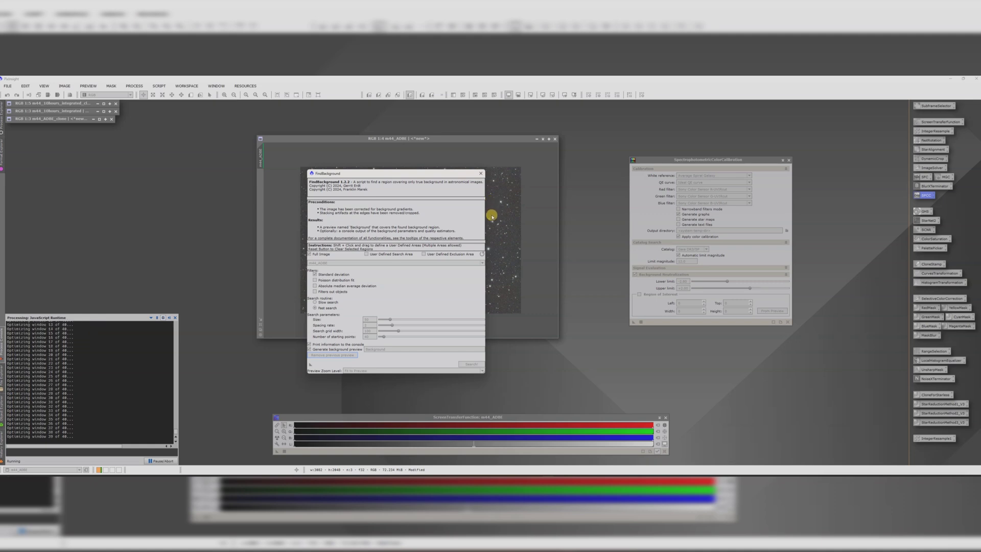
click(481, 174)
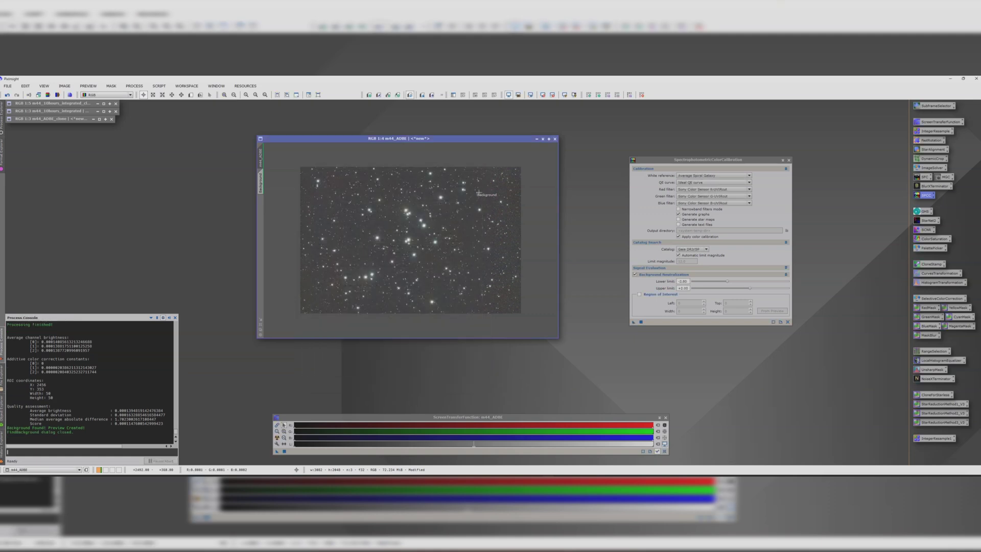
scroll(478, 193, up, 3)
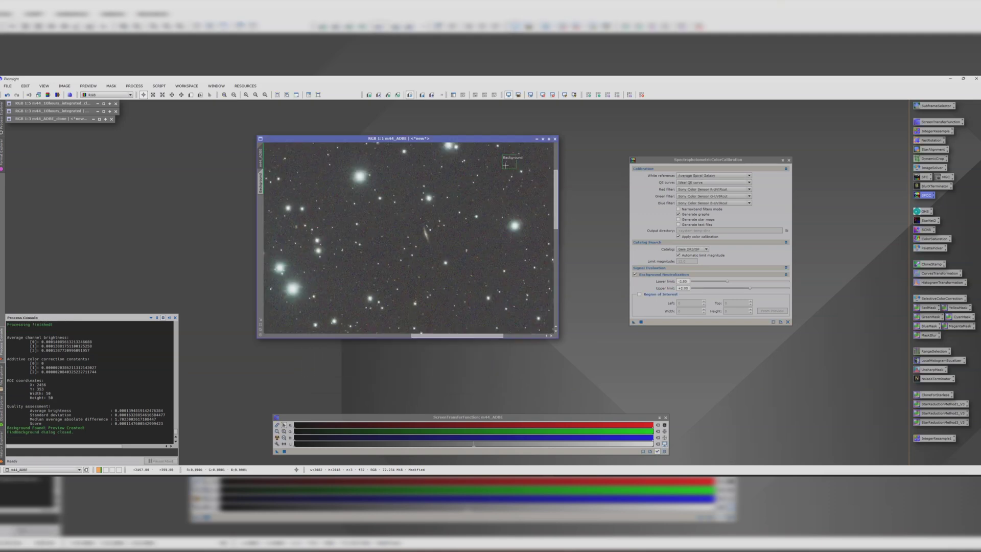
scroll(505, 165, down, 3)
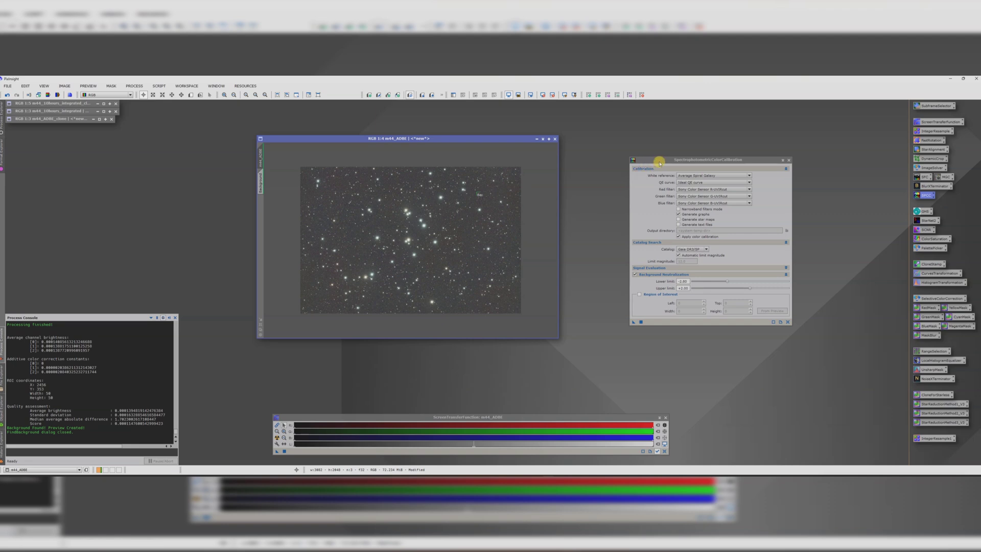
Use the Background preview as the region of interest for background neutralization, apply the colour calibration to m44_ADBE, and dismiss the graphs
click(661, 160)
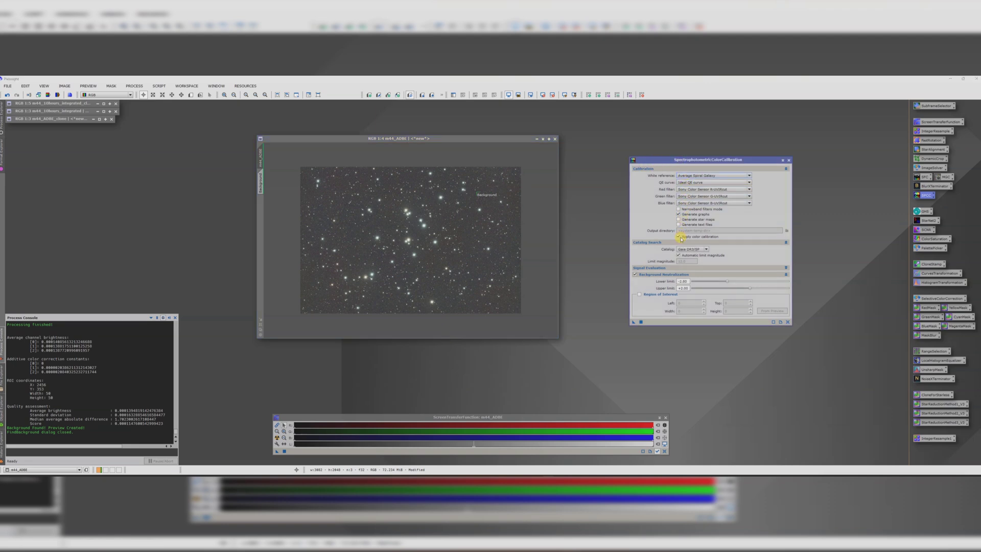
click(639, 295)
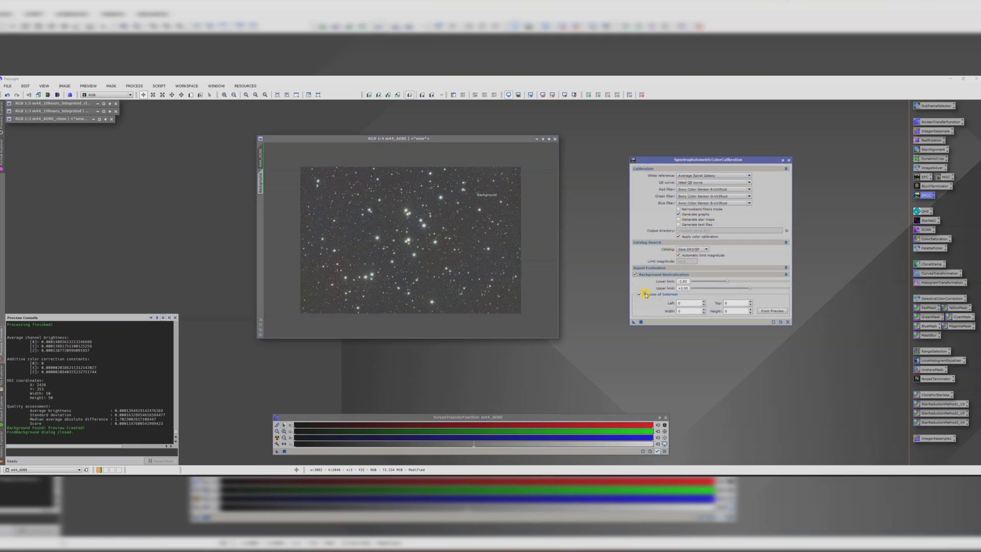
click(773, 311)
click(489, 275)
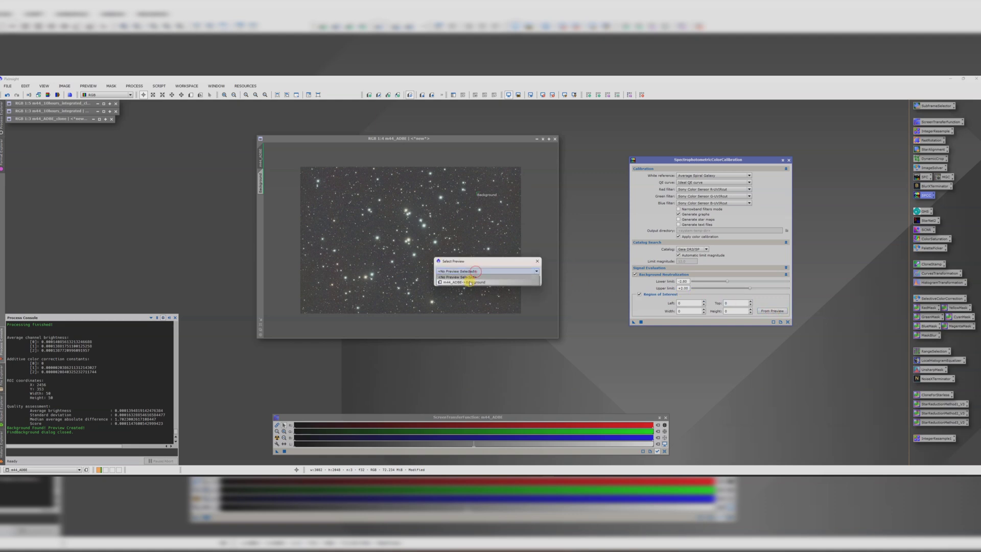
click(469, 278)
click(495, 281)
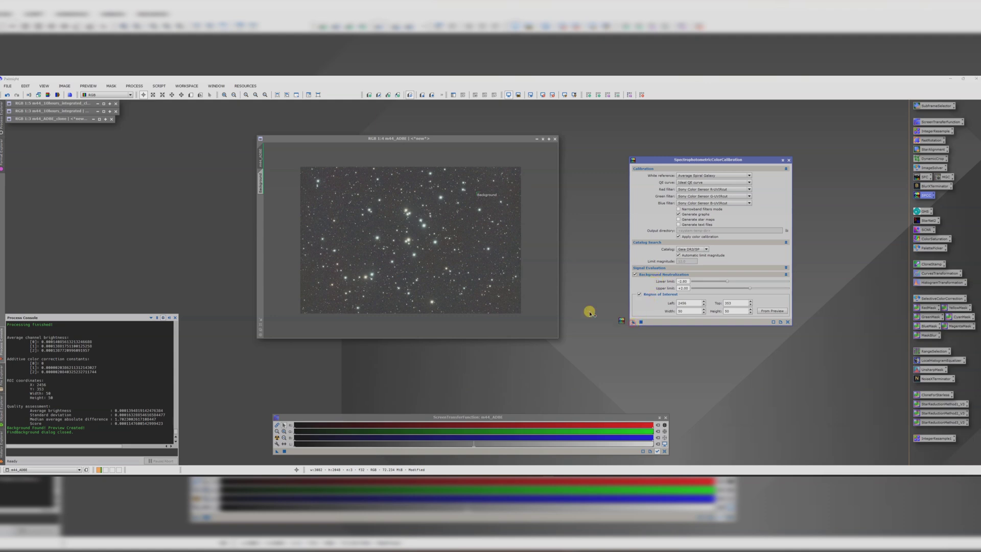
drag(427, 273, 428, 272)
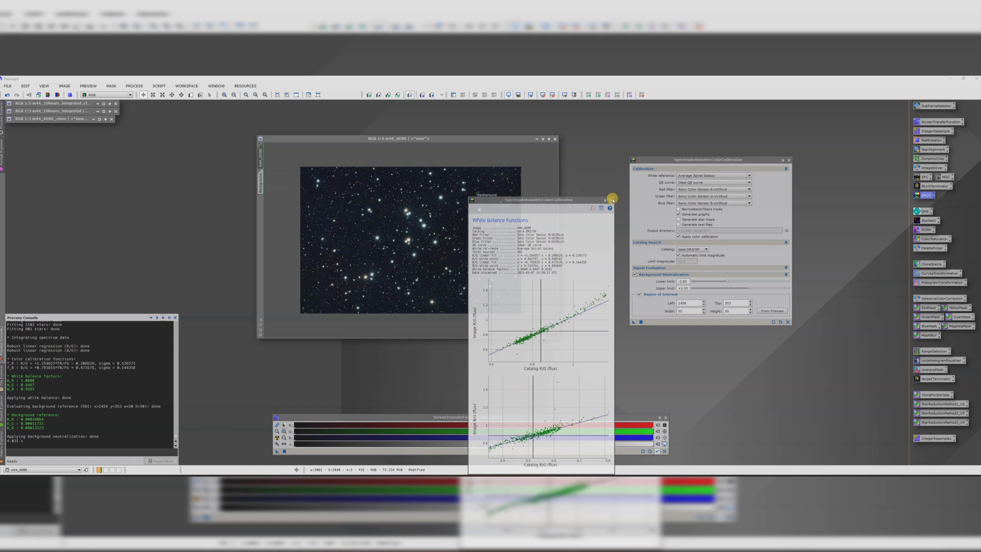
click(612, 200)
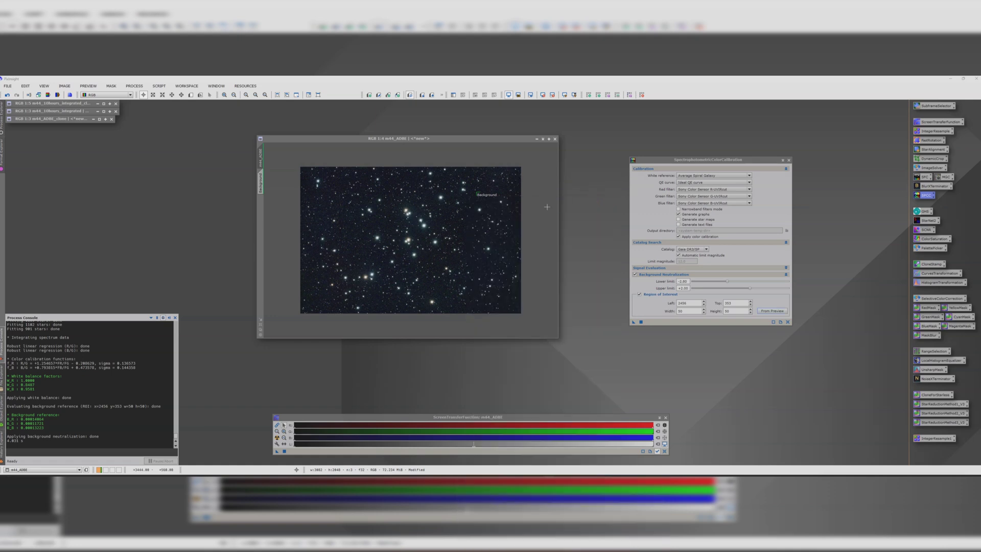
Delete the Background preview from m44_ADBE, close the colour calibration tool and inspect the calibrated image
click(260, 178)
right_click(260, 178)
click(272, 233)
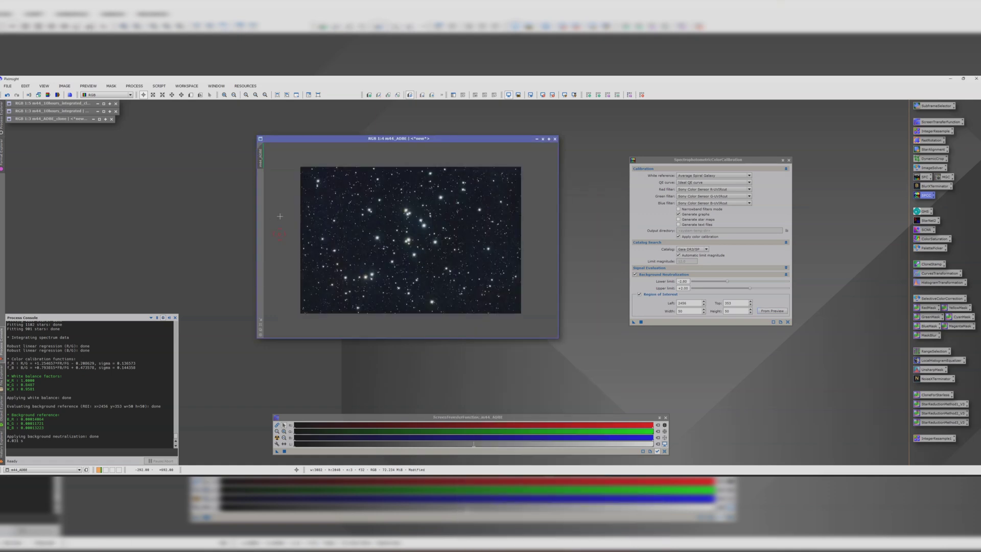
click(788, 160)
scroll(459, 211, up, 1)
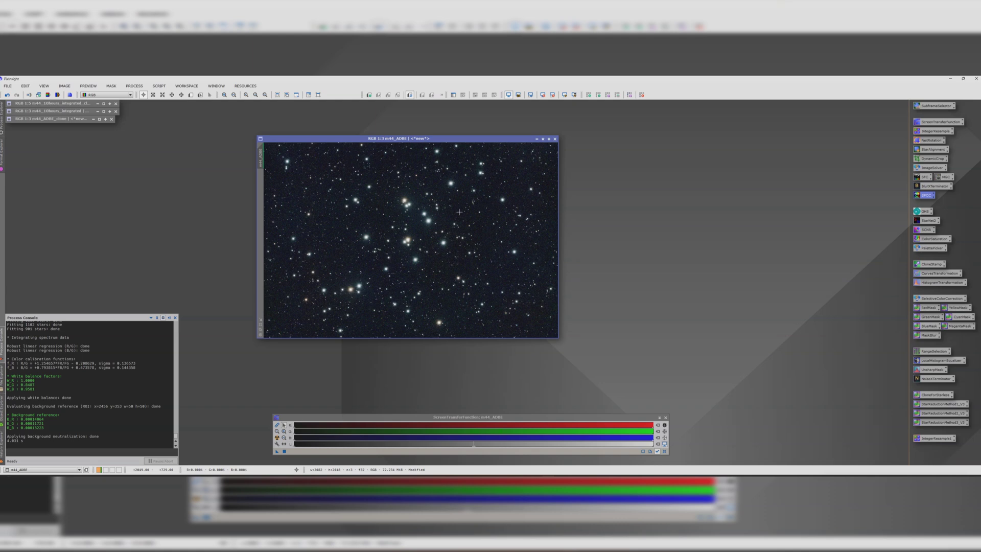
scroll(458, 212, down, 1)
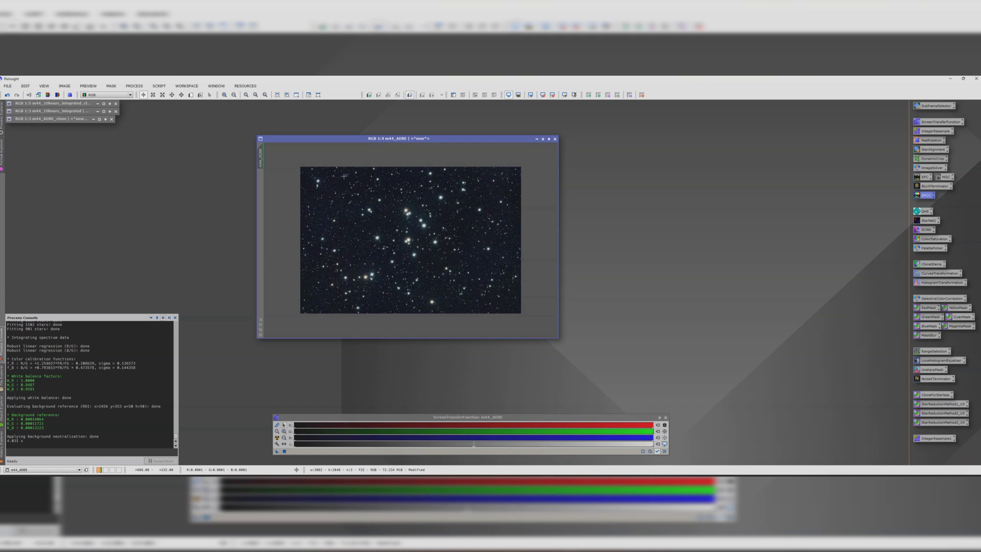
Duplicate the calibrated m44_ADBE image, park the collapsed clone below the other backups, and reposition the working image
drag(260, 157, 210, 170)
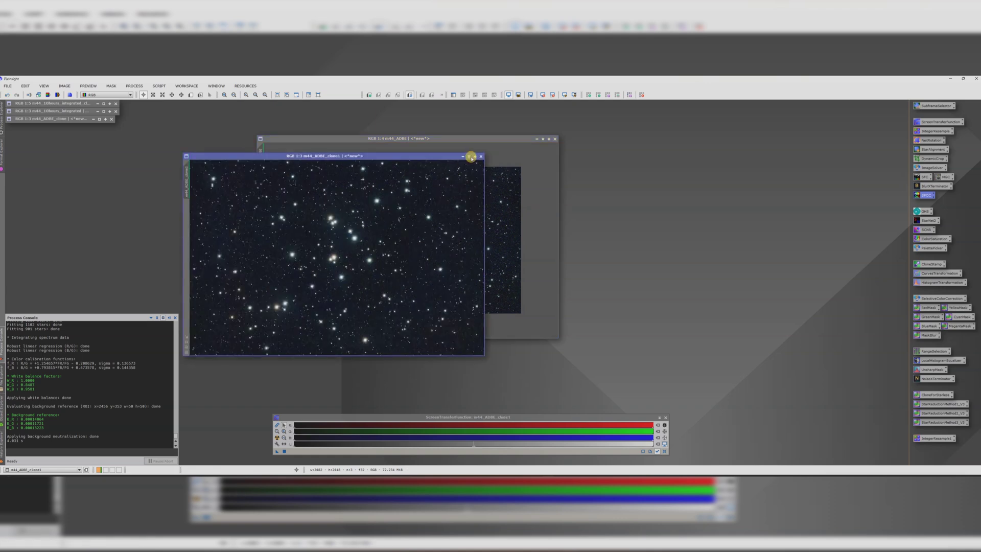
click(470, 157)
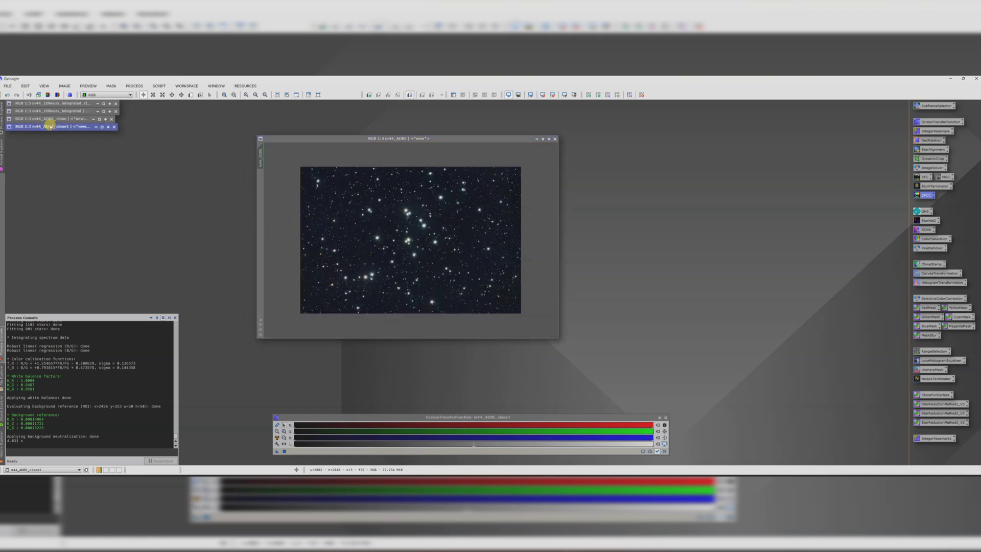
drag(267, 138, 233, 134)
Run the Statistical Stretch script on m44_ADBE with a target median of 0.25 and linked stretch, refreshing the preview first, and close the script
click(159, 85)
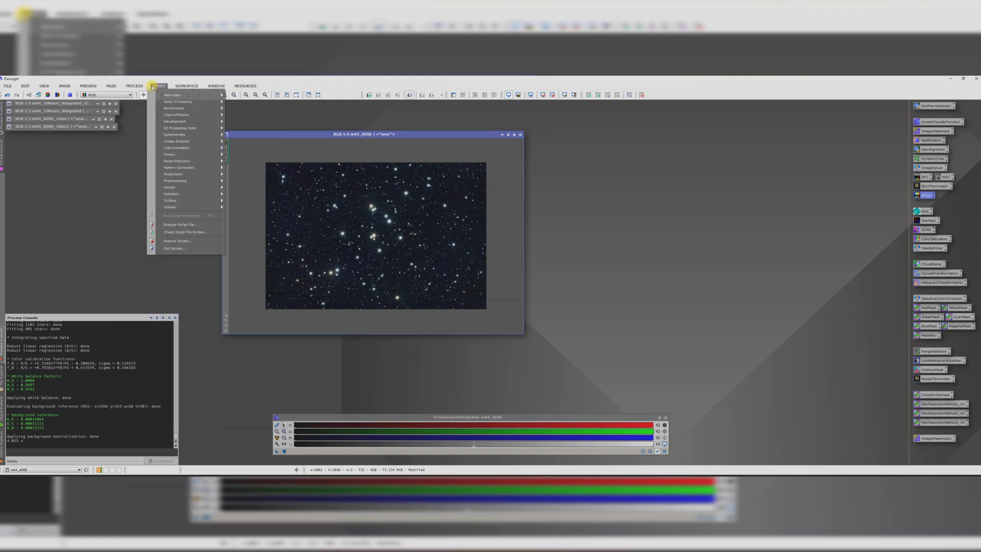
mouse_move(180, 194)
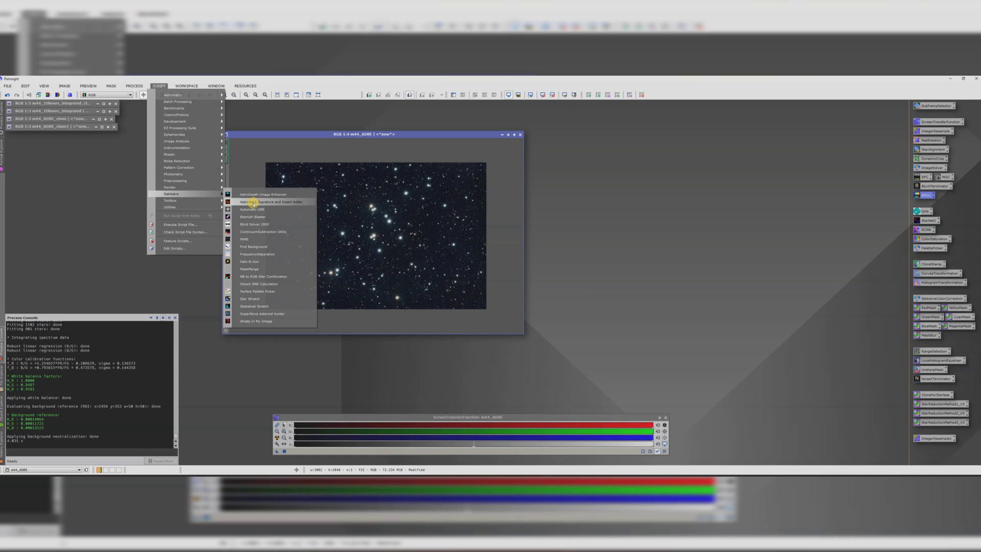
click(254, 306)
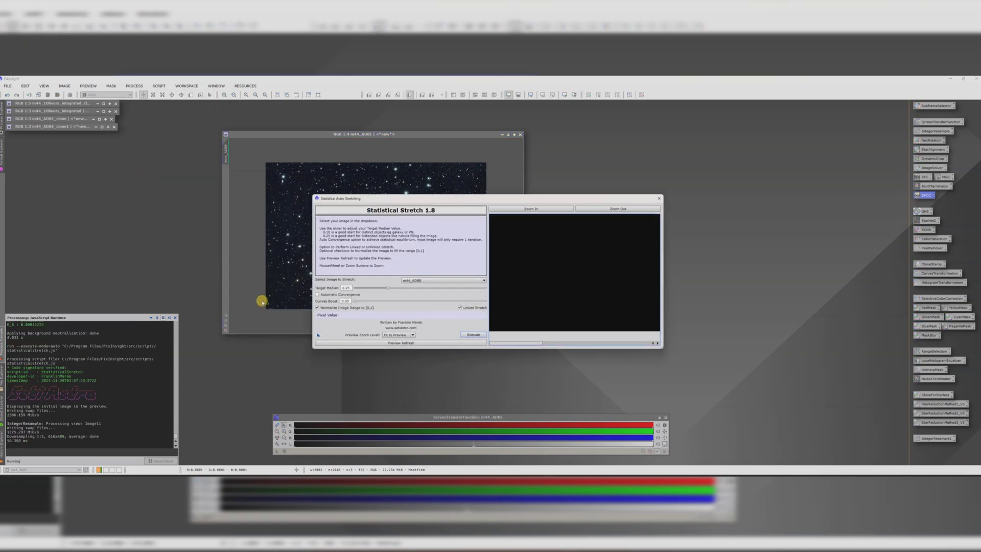
click(426, 343)
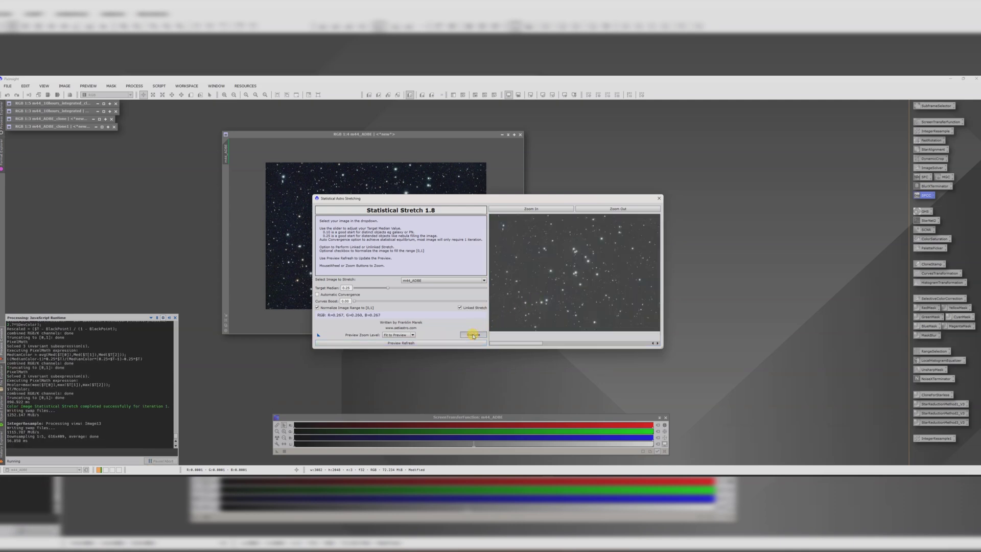
click(473, 335)
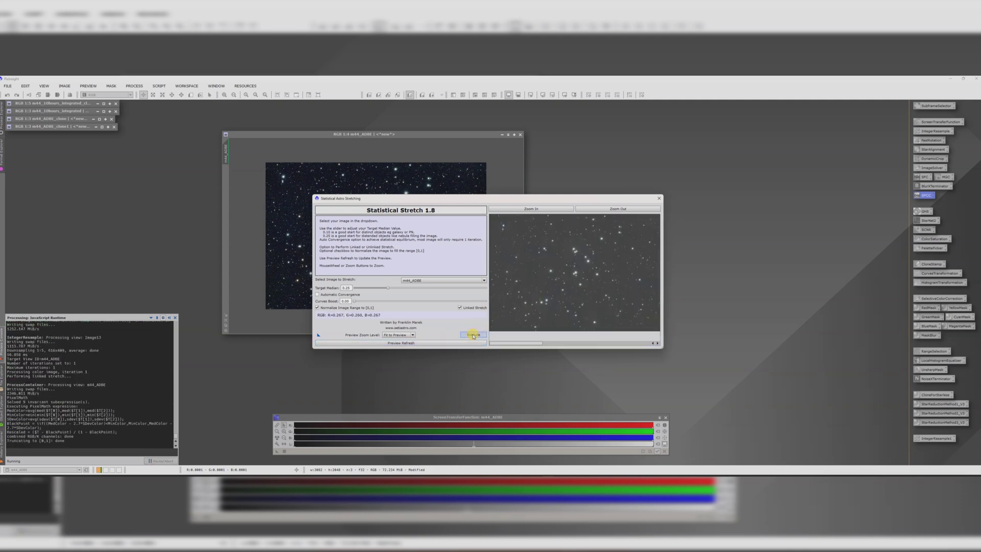
click(658, 199)
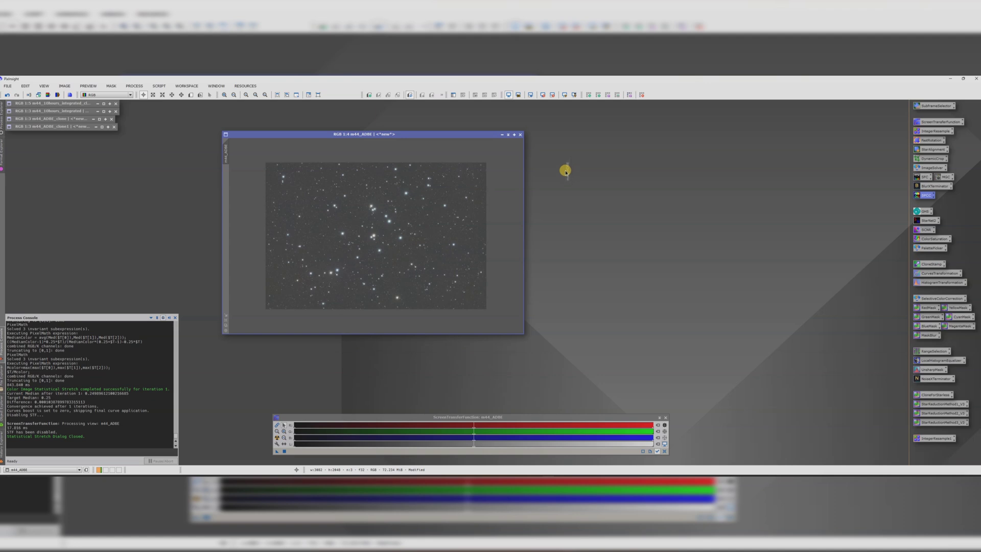
Duplicate the stretched m44_ADBE image and remove the stars from the clone using StarNet2 with linear data disabled
drag(563, 170, 590, 143)
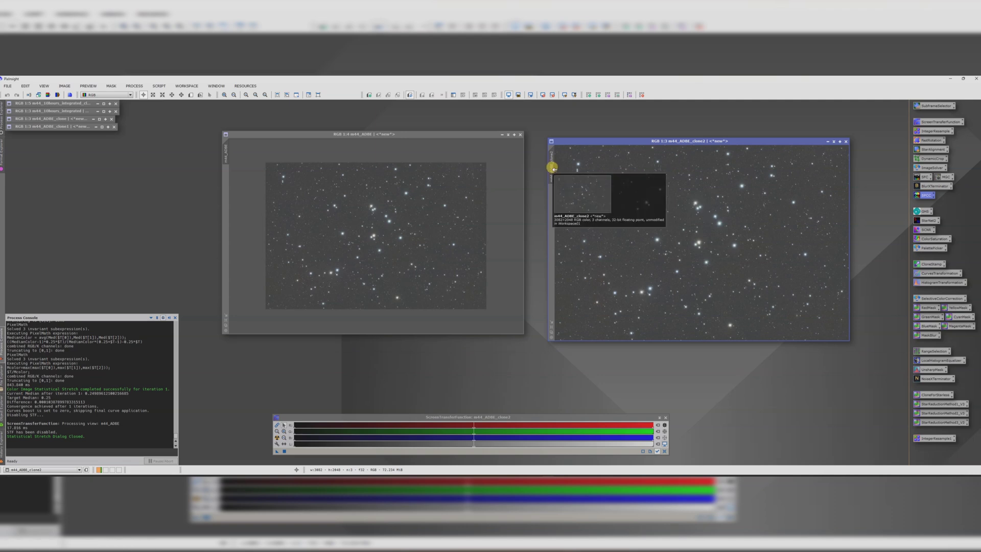
double_click(924, 224)
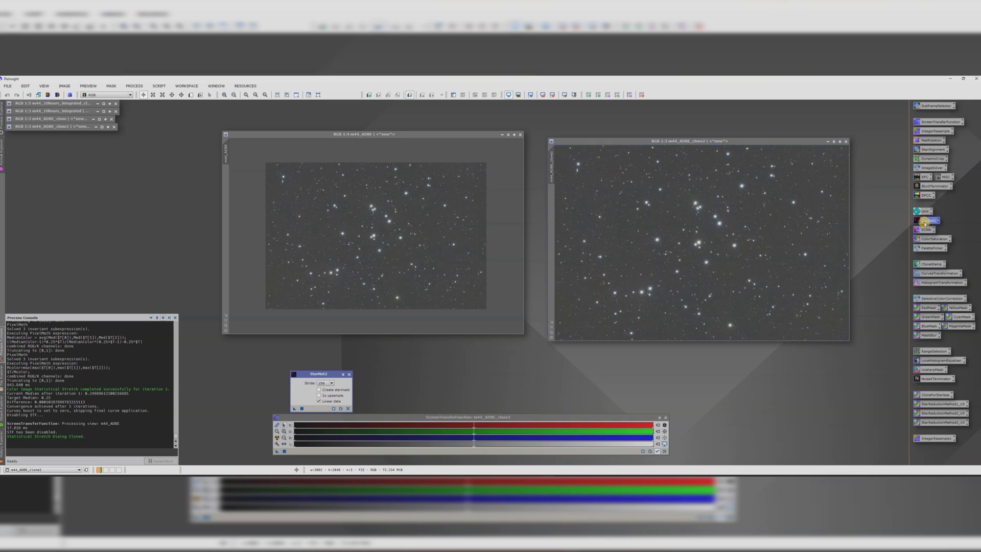
drag(317, 375, 435, 274)
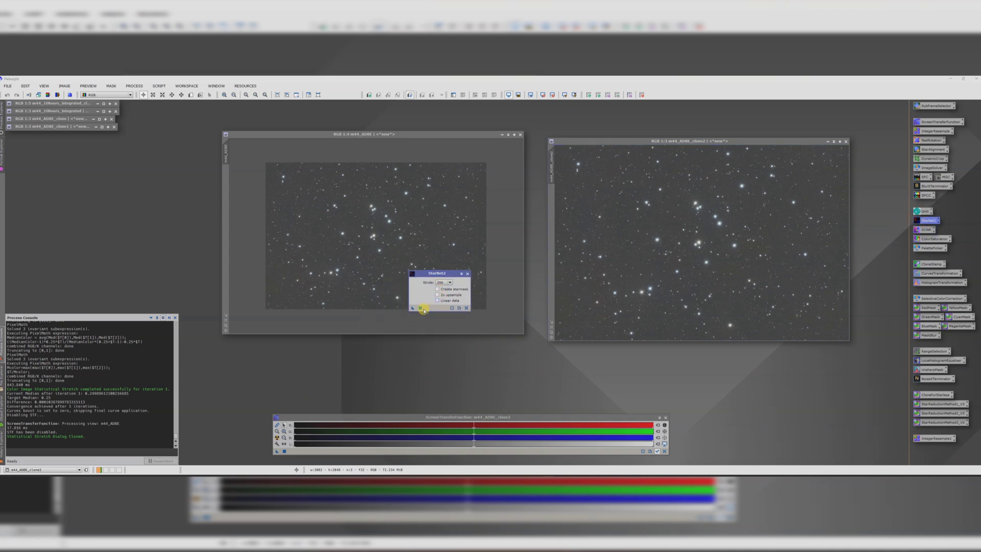
drag(413, 307, 655, 256)
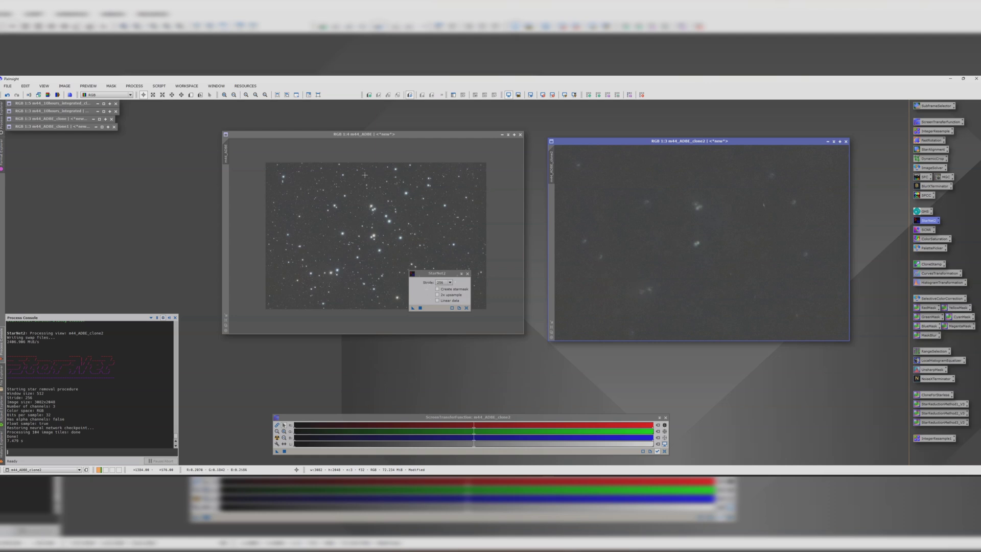
click(467, 273)
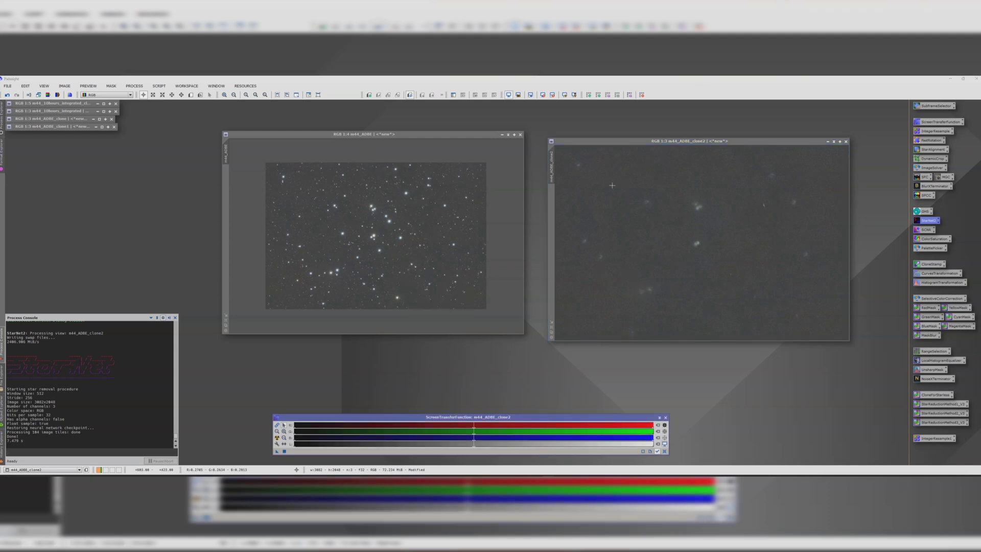
Start the Screen Stars script in star removal mode and move its window clear of the m44_ADBE image
click(159, 86)
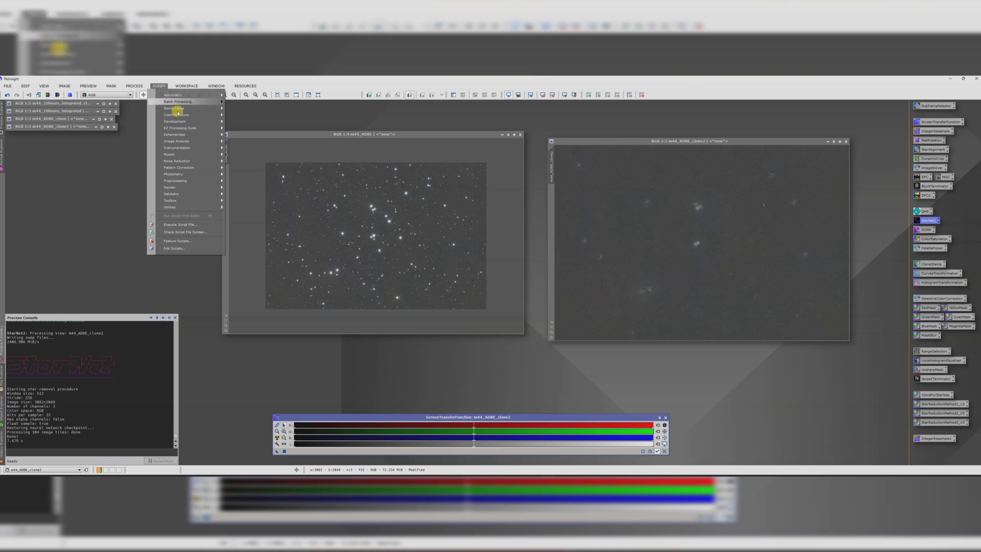
mouse_move(174, 206)
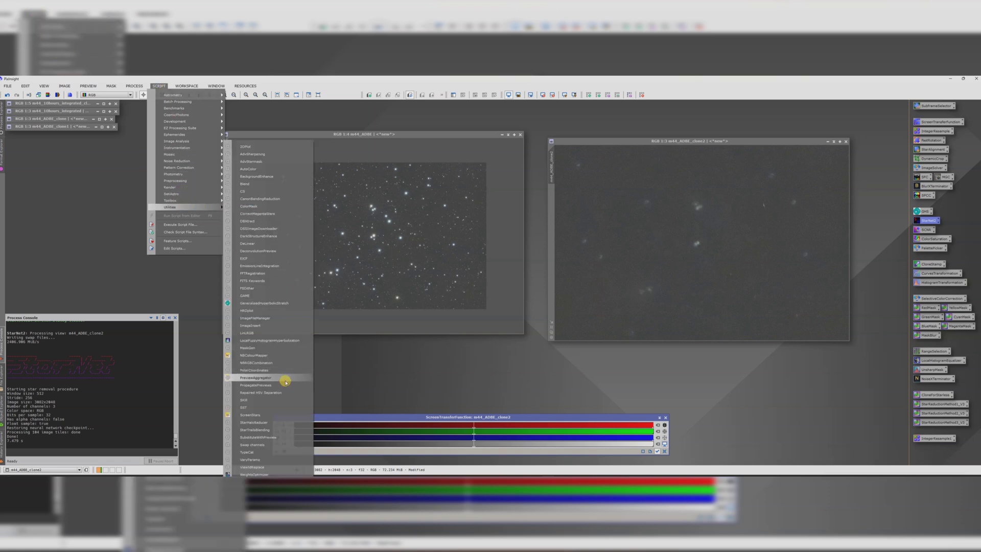
click(250, 414)
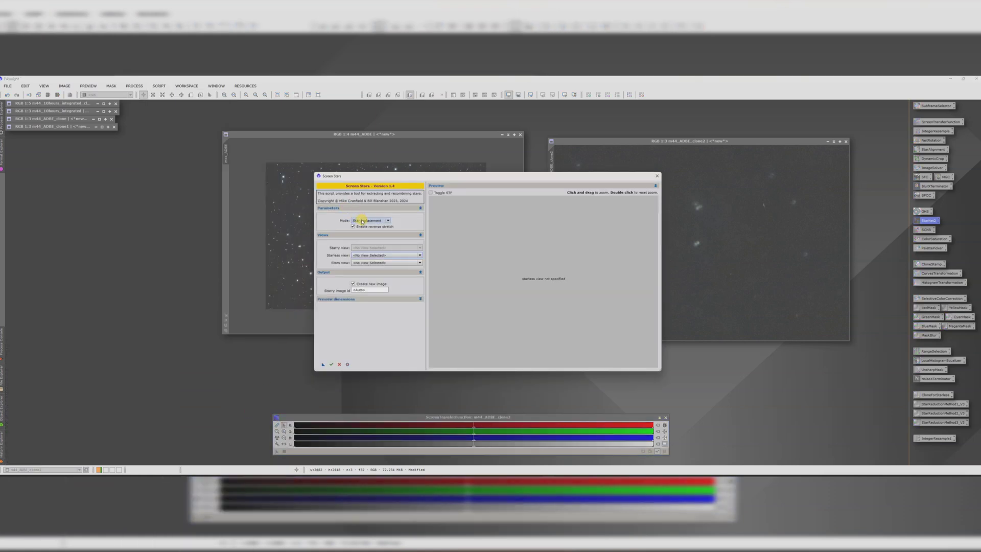
click(362, 221)
click(365, 228)
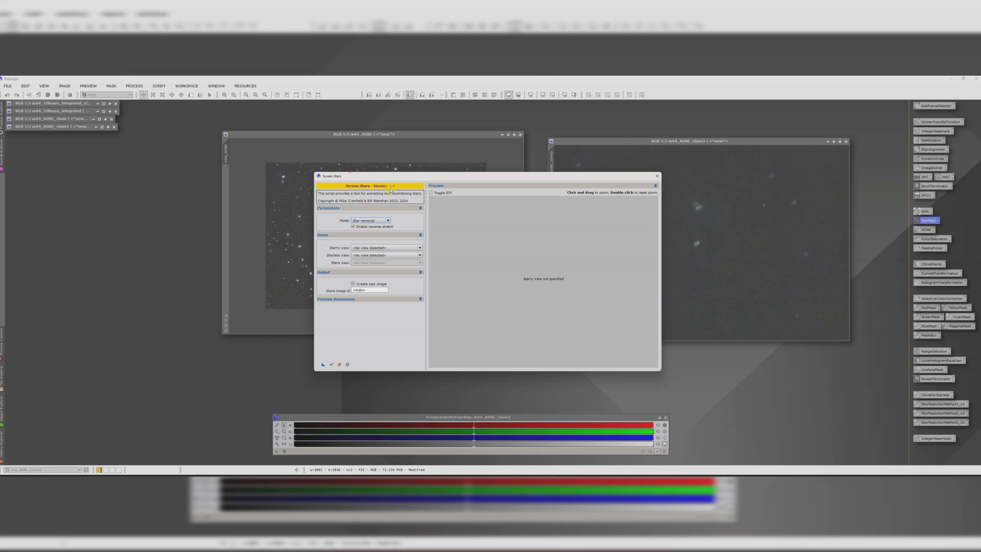
drag(374, 179, 492, 198)
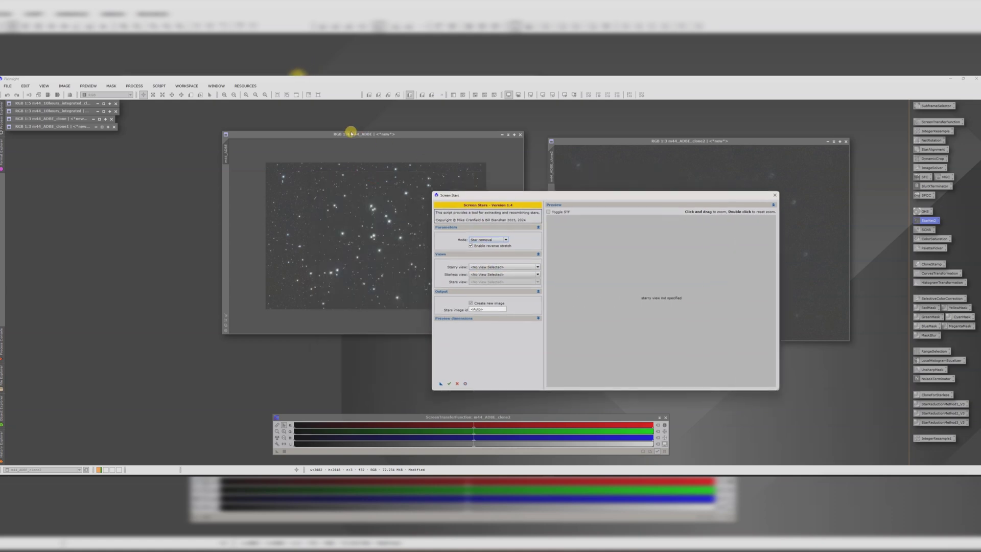
Extract the stars into a new image, using m44_ADBE as the starry view and the StarNet2-processed clone as the starless view
click(475, 268)
click(486, 291)
click(476, 276)
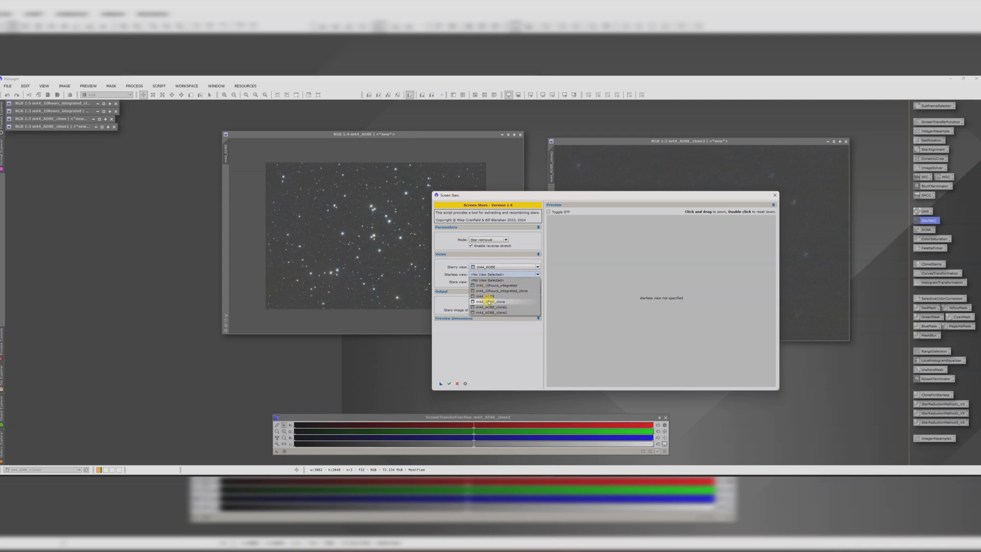
click(490, 315)
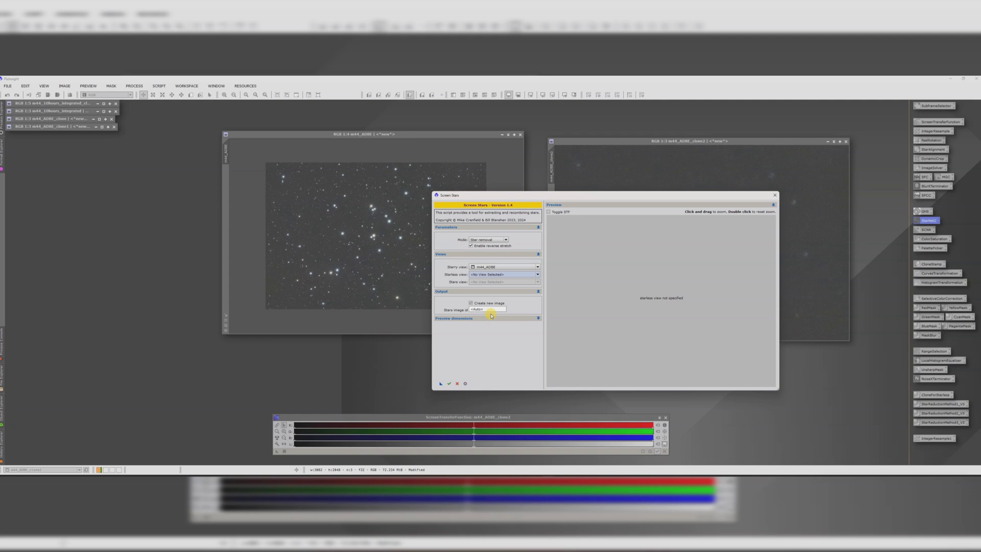
click(448, 383)
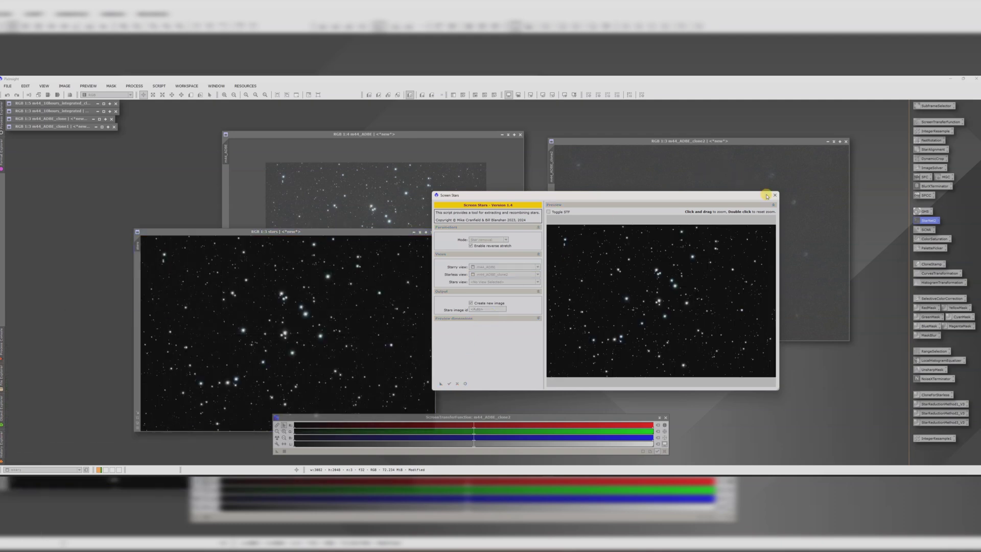
click(773, 196)
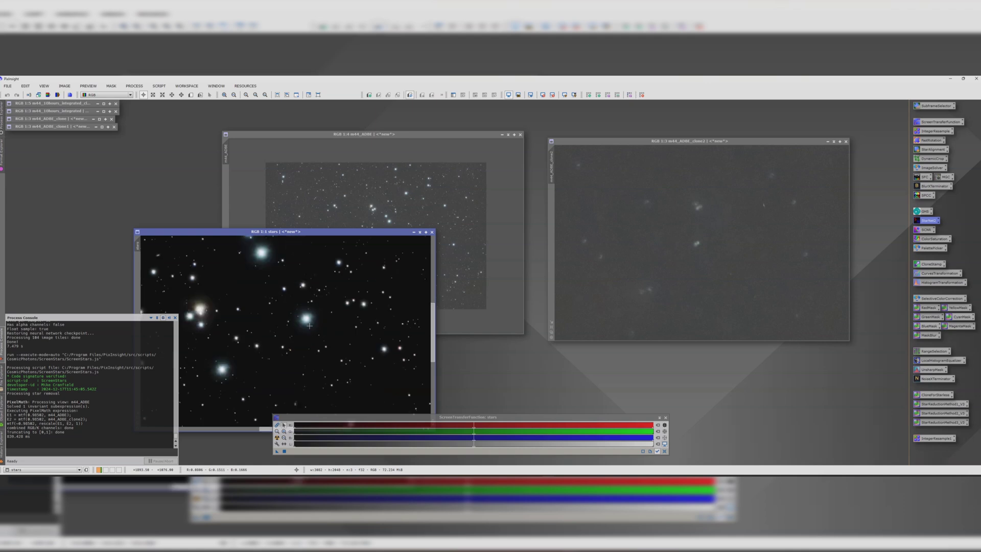
Collapse the m44_ADBE image and move the stars image into the upper middle of the workspace
click(503, 134)
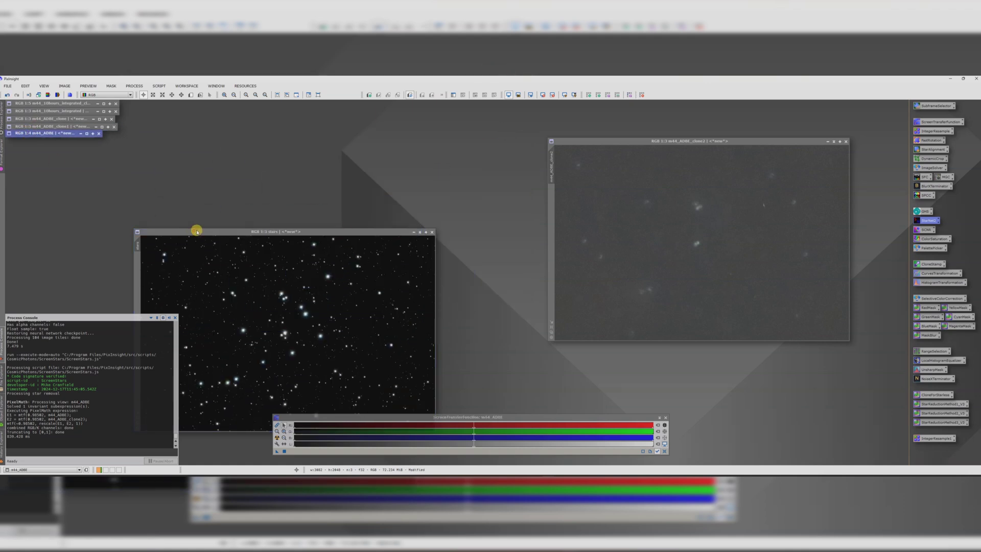
drag(197, 230, 329, 116)
scroll(384, 198, up, 2)
scroll(426, 217, down, 3)
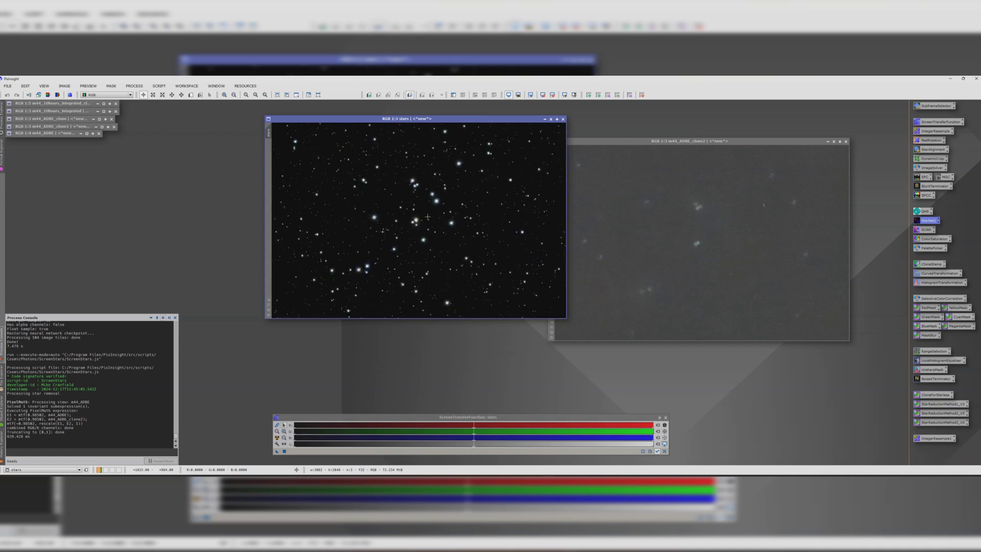
Boost the stars image with ColorSaturation, raising the curve close to its upper limit across all hues with a real-time preview, and close both windows
click(922, 240)
double_click(922, 239)
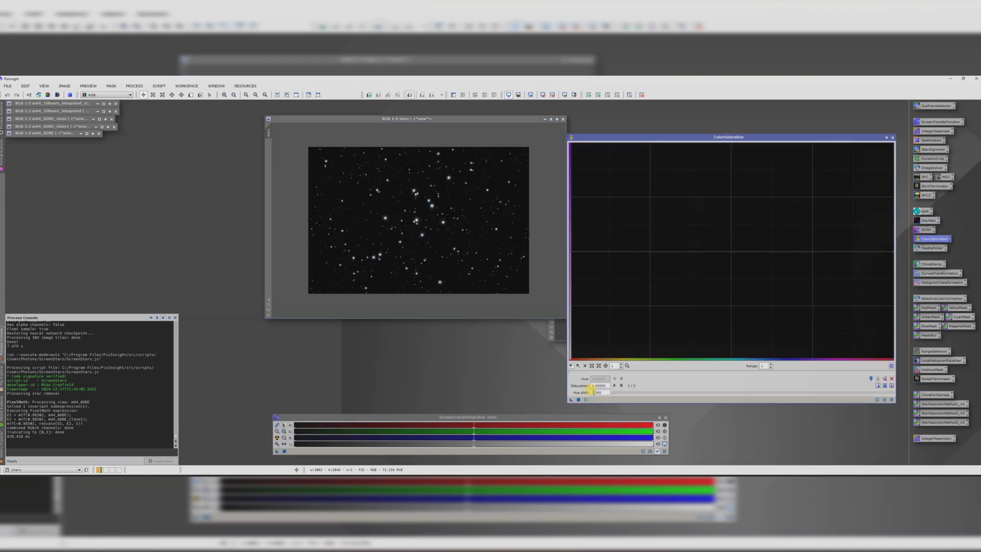
click(585, 399)
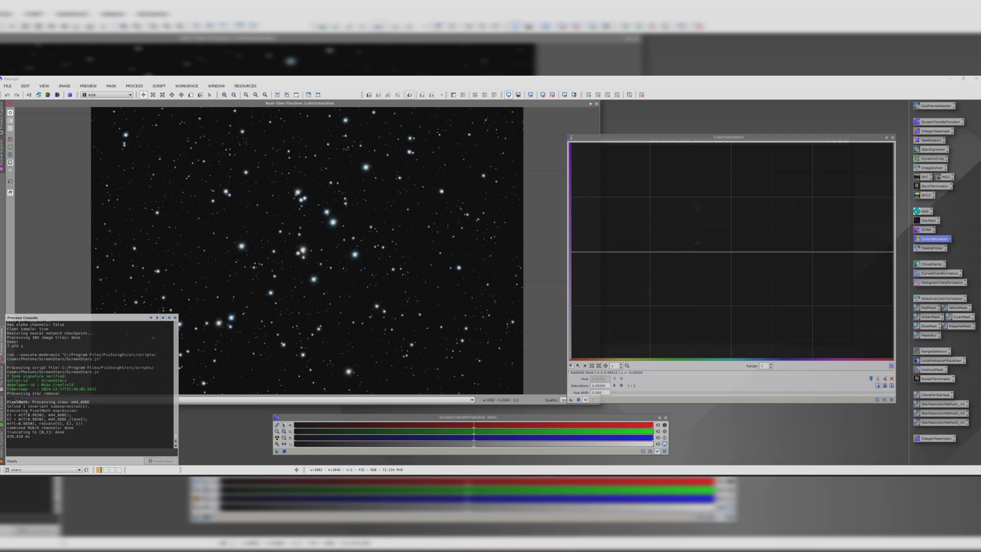
drag(892, 253, 892, 145)
click(651, 378)
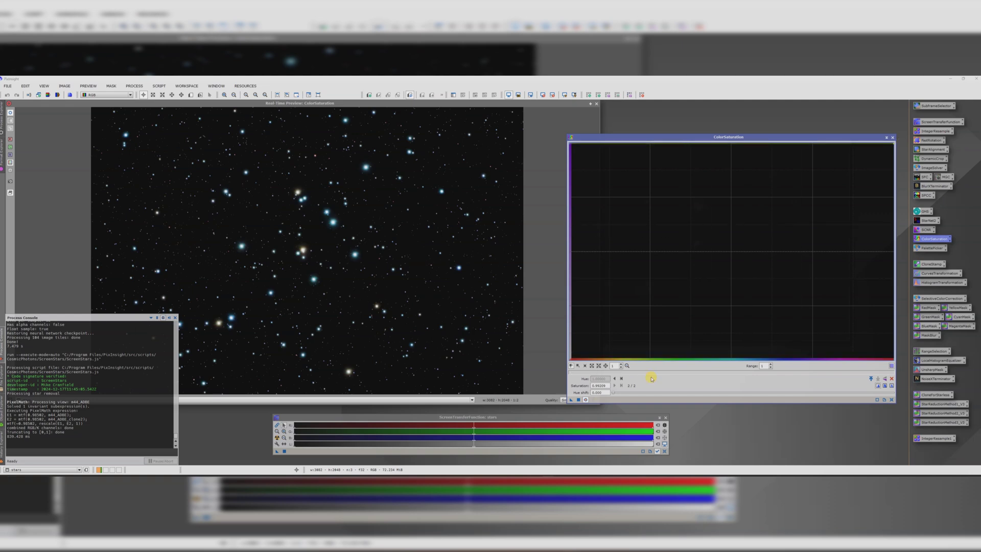
click(577, 399)
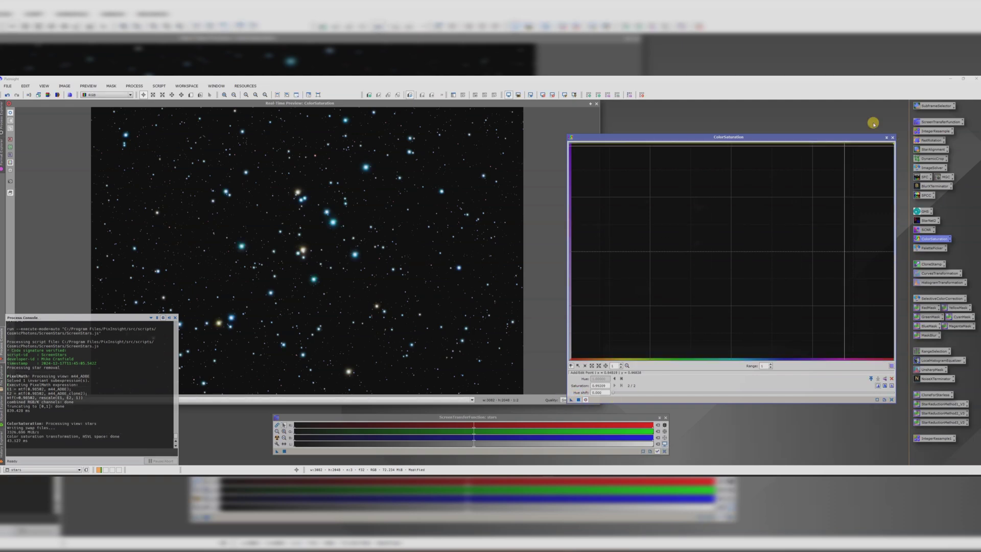
click(893, 137)
click(596, 104)
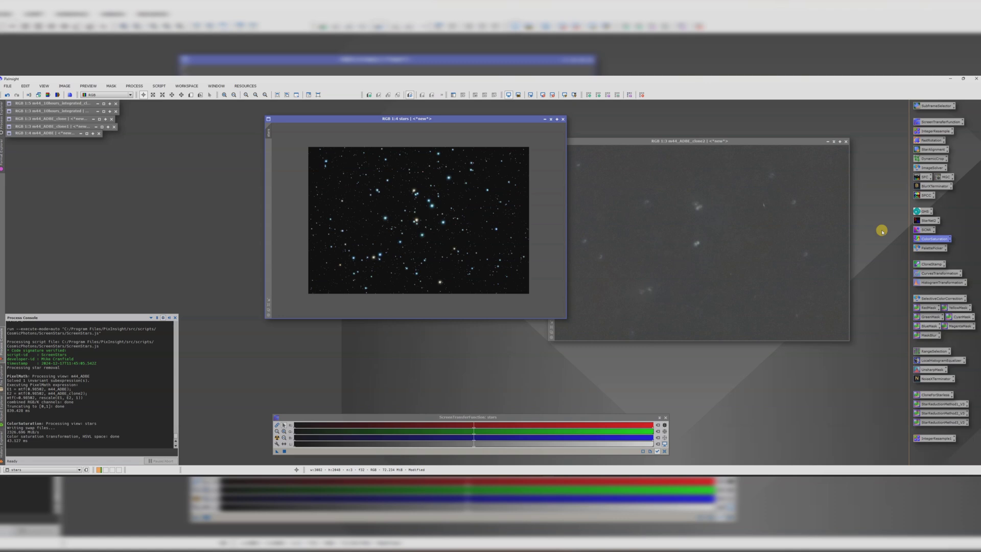
Apply SCNR to the stars image to remove green with Average Neutral protection and amount 1.00, and close the tool
double_click(925, 229)
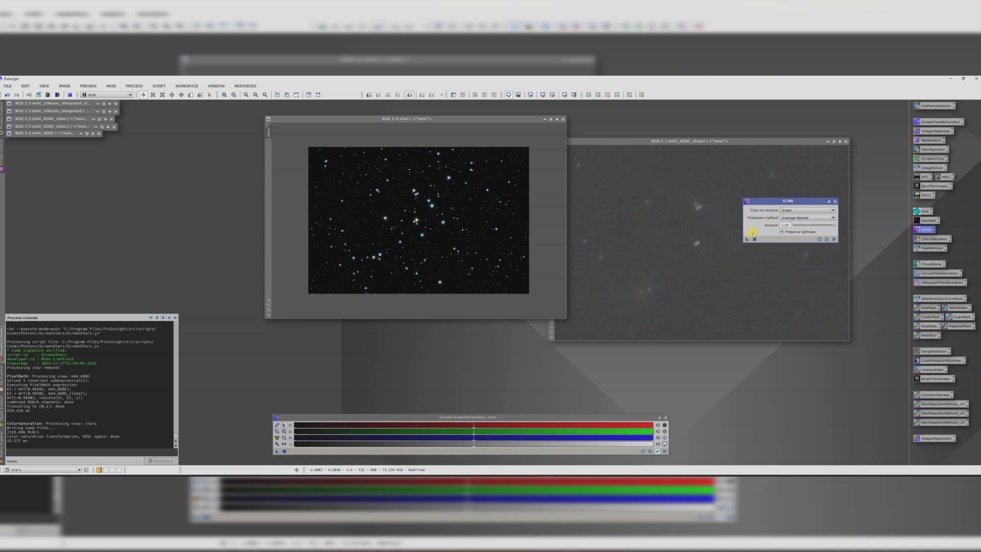
drag(745, 240, 422, 225)
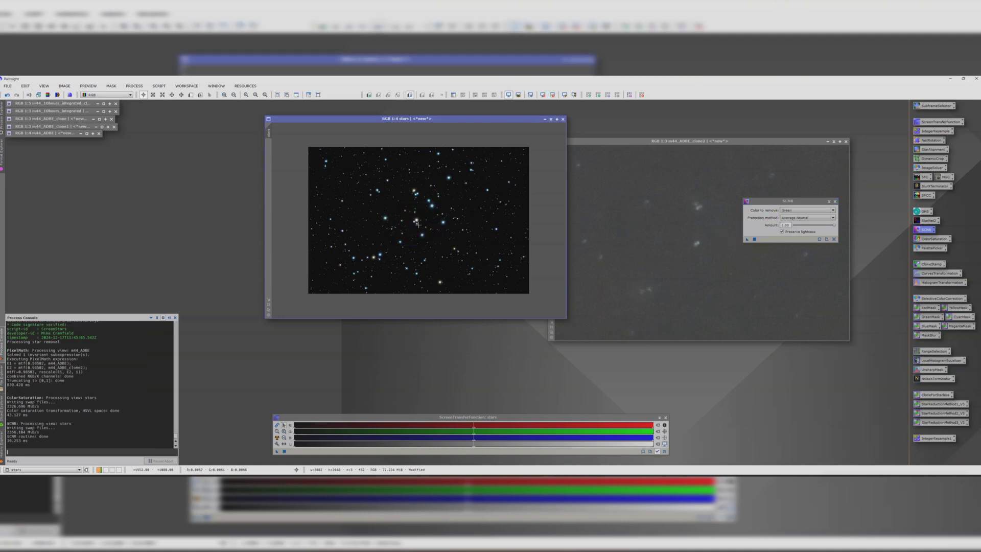
click(835, 201)
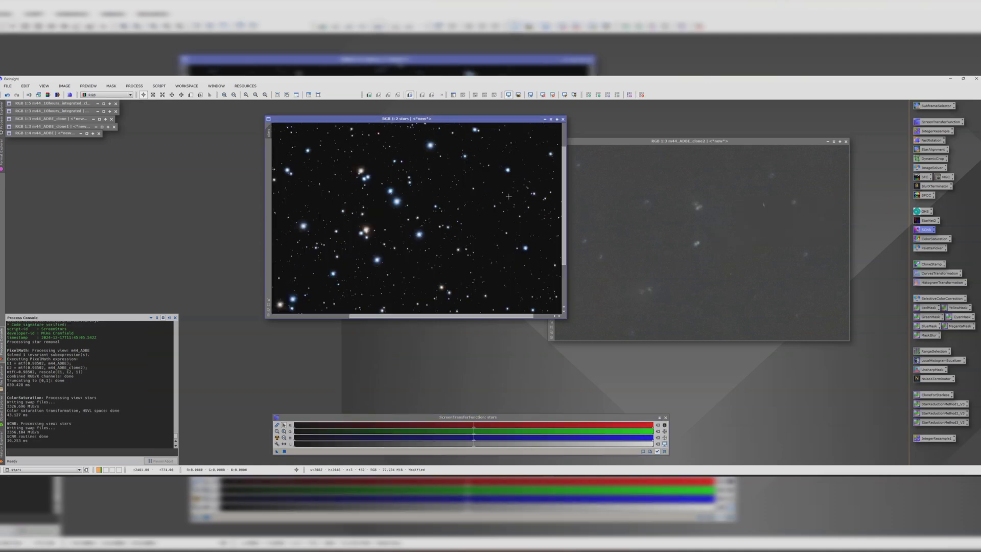
Park the collapsed stars image beside the backups, and move the starless clone to the middle of the workspace in an enlarged window
click(551, 118)
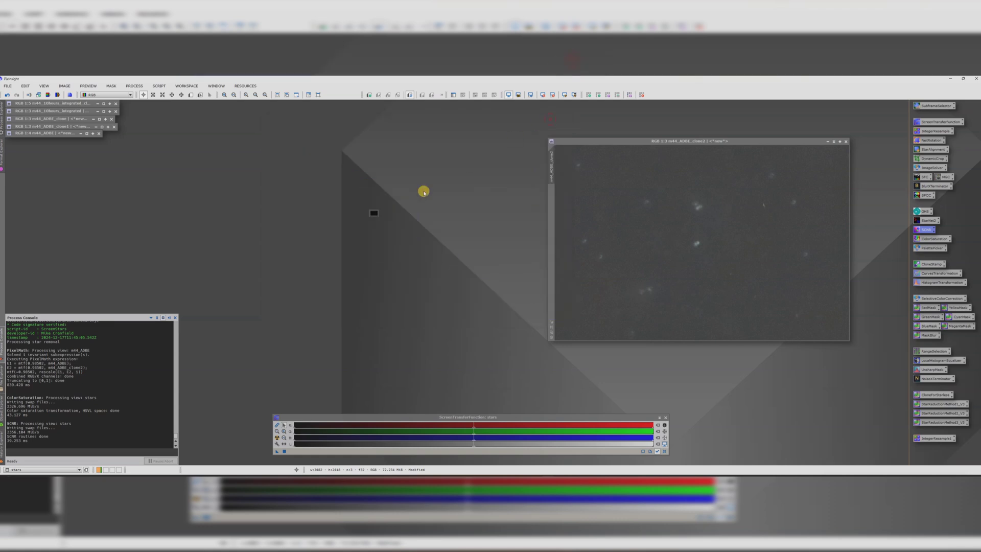
drag(413, 219, 179, 104)
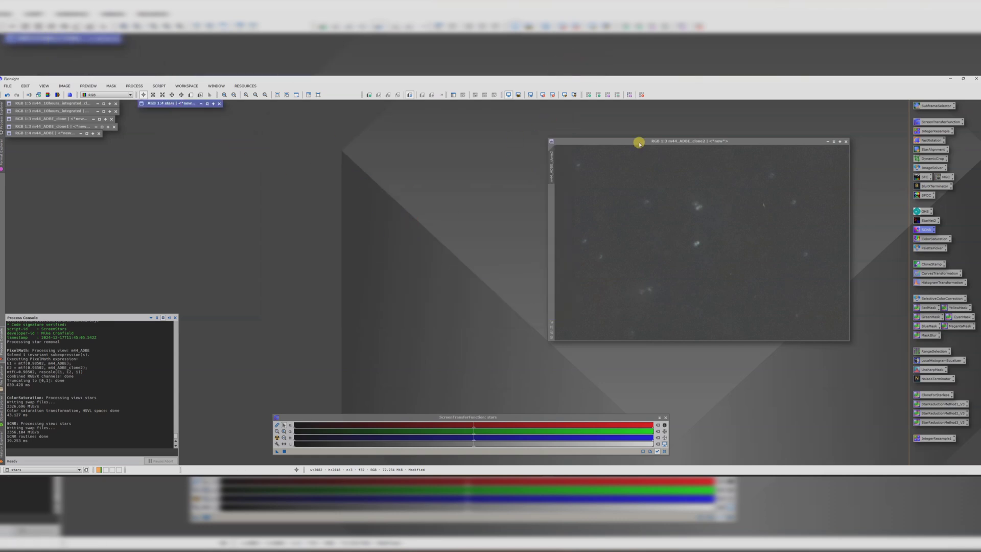
drag(638, 142, 392, 139)
scroll(481, 201, down, 1)
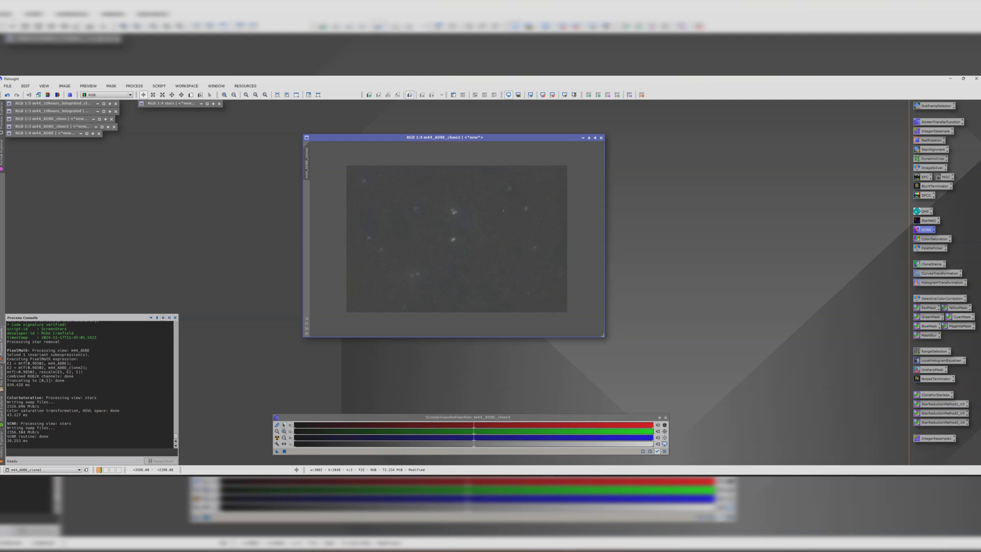
drag(605, 337, 709, 371)
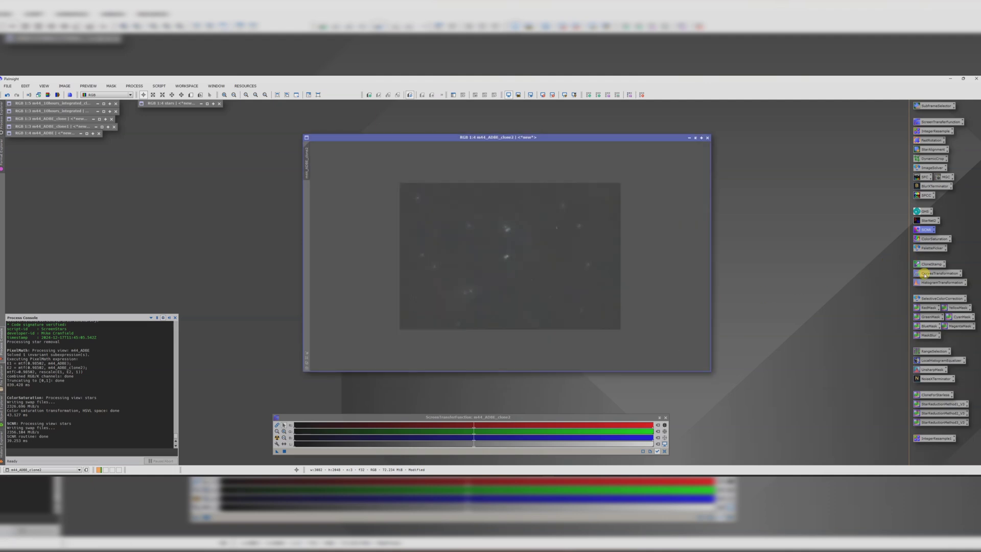
double_click(927, 276)
click(639, 417)
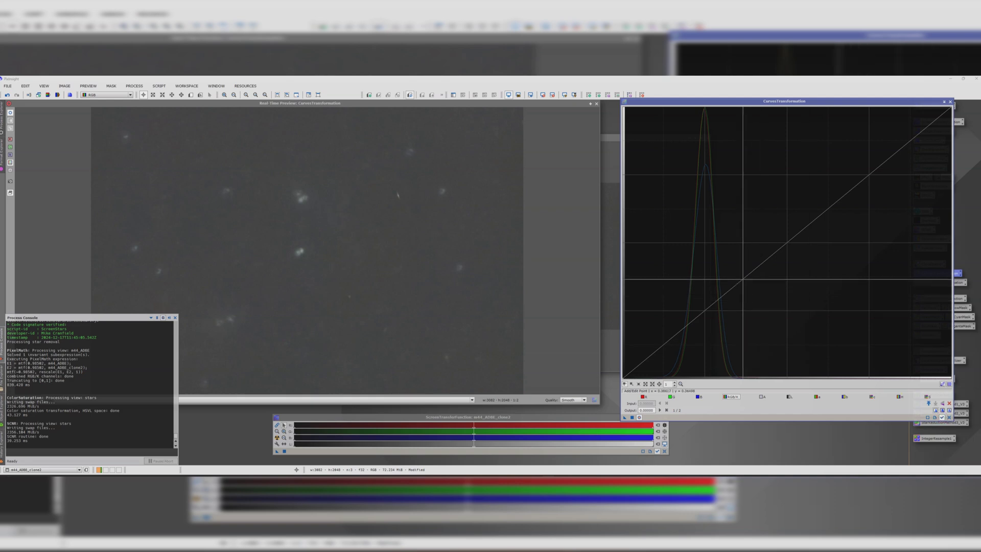
click(751, 289)
drag(750, 288, 757, 299)
click(950, 101)
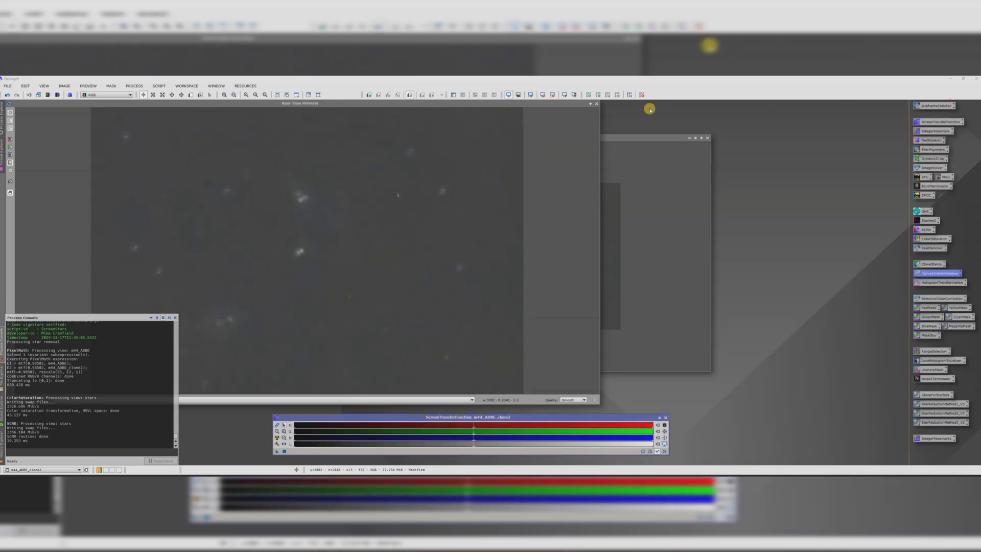
Darken the starless clone with CurvesTransformation by pulling the RGB/K curve's midpoint below the diagonal, and close the tool and its real-time preview
double_click(930, 270)
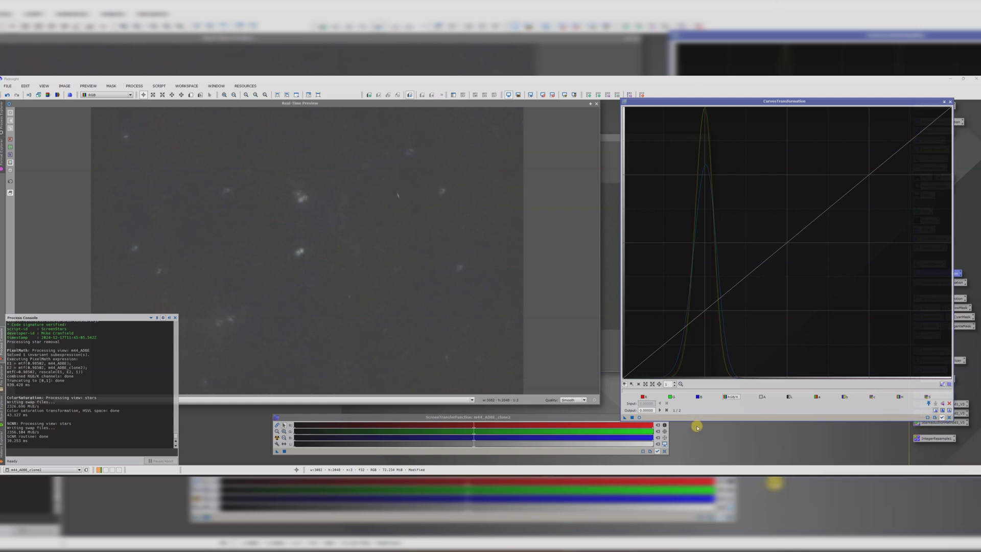
click(785, 250)
drag(783, 247, 787, 261)
click(639, 417)
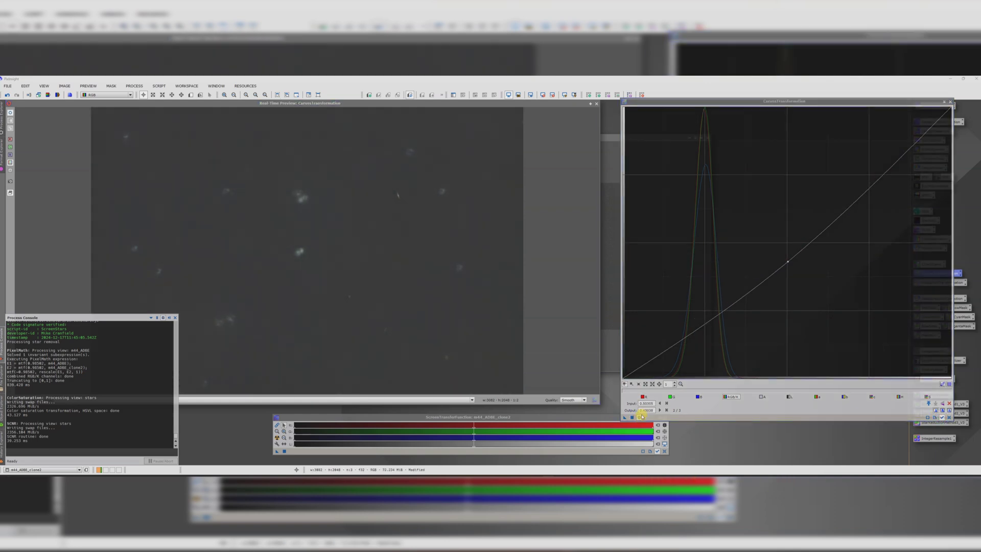
click(788, 262)
drag(788, 262, 796, 278)
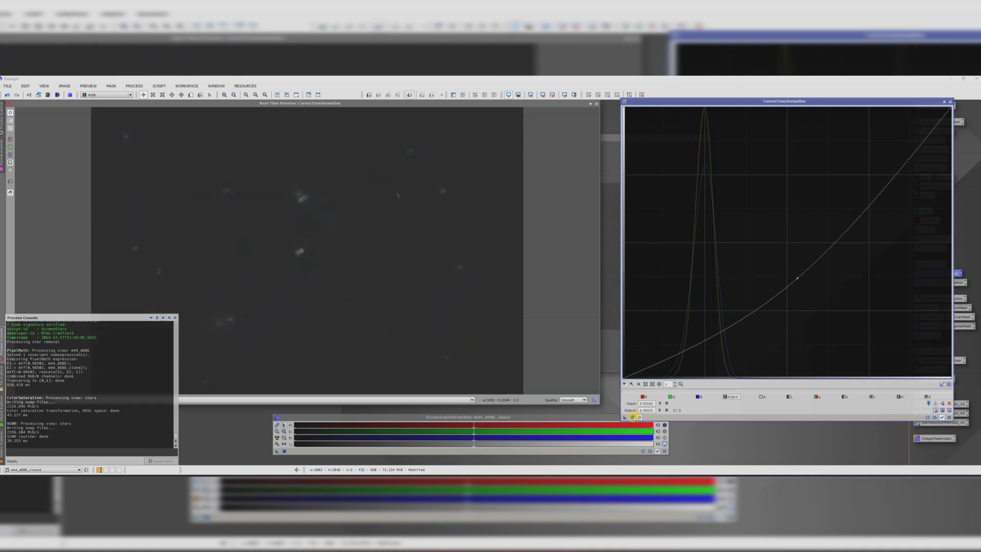
click(633, 418)
click(950, 101)
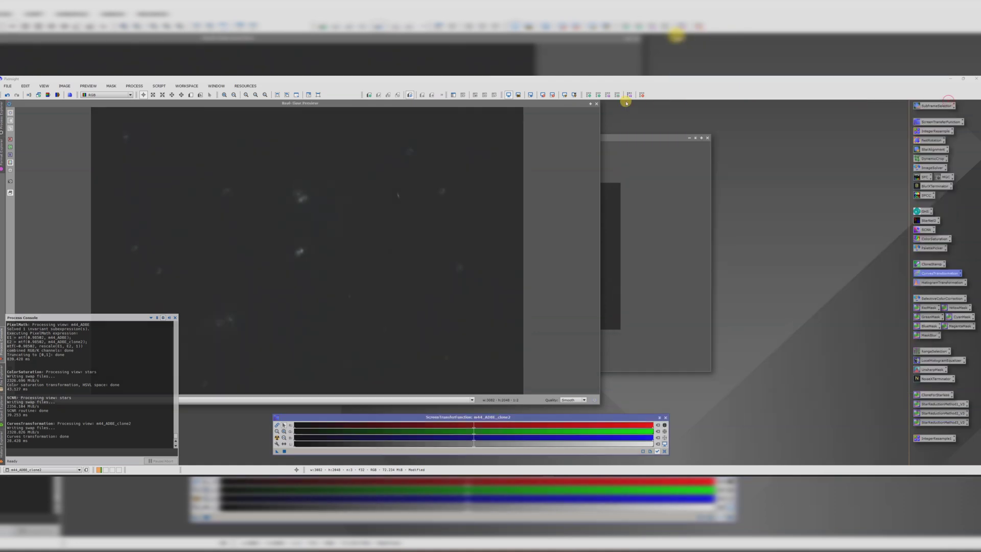
click(596, 104)
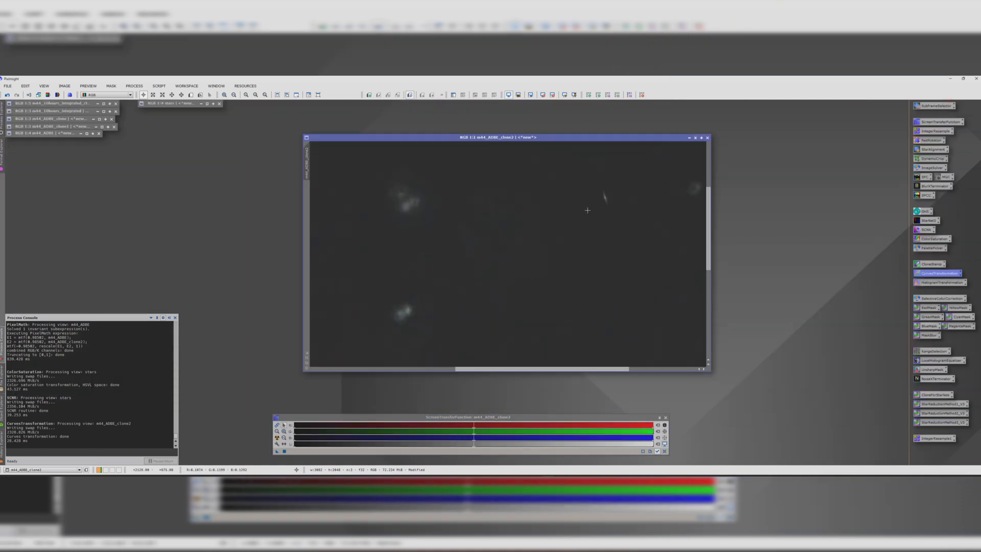
Denoise the starless clone with NoiseXTerminator using AI version 3 and Denoise 0.90, and close the tool
scroll(588, 210, up, 2)
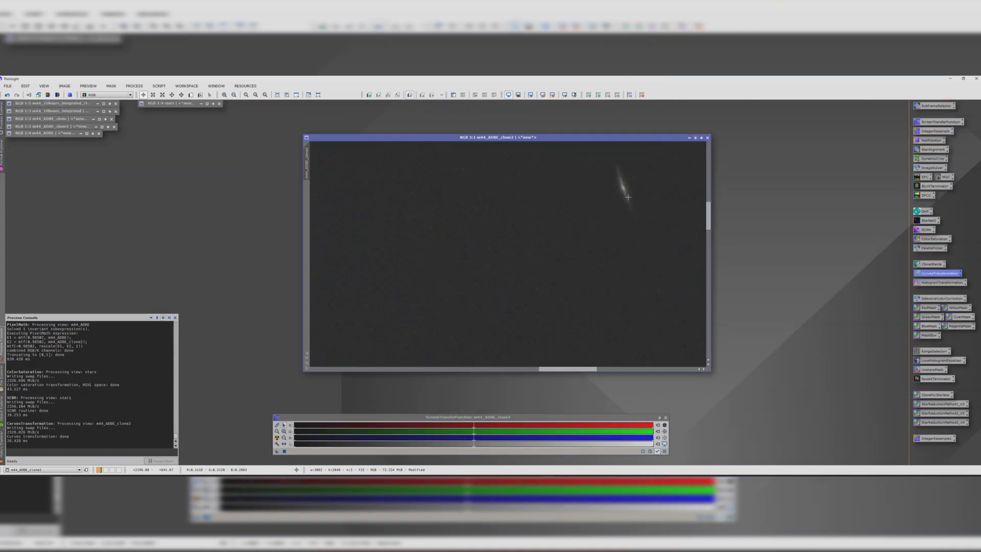
scroll(622, 194, down, 3)
scroll(512, 278, down, 1)
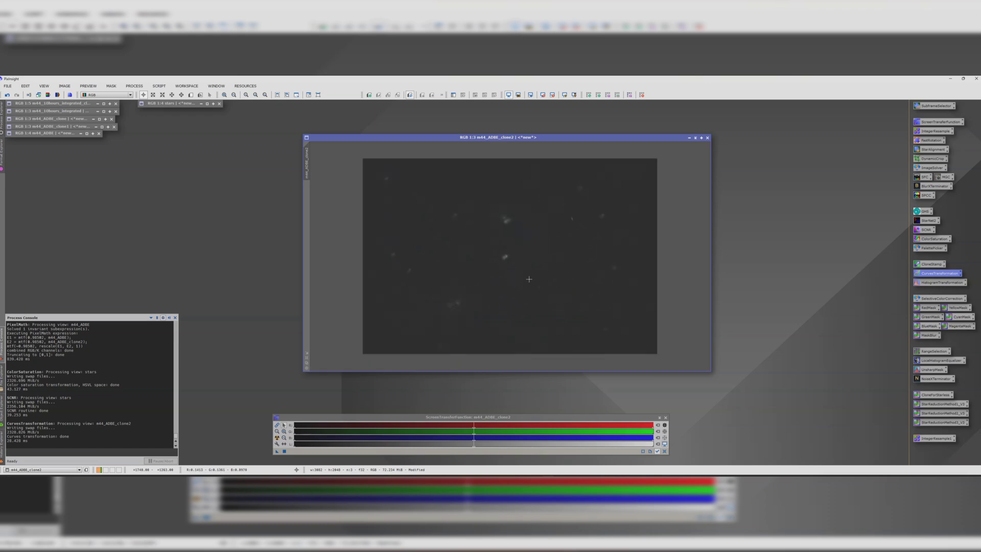
scroll(528, 266, up, 4)
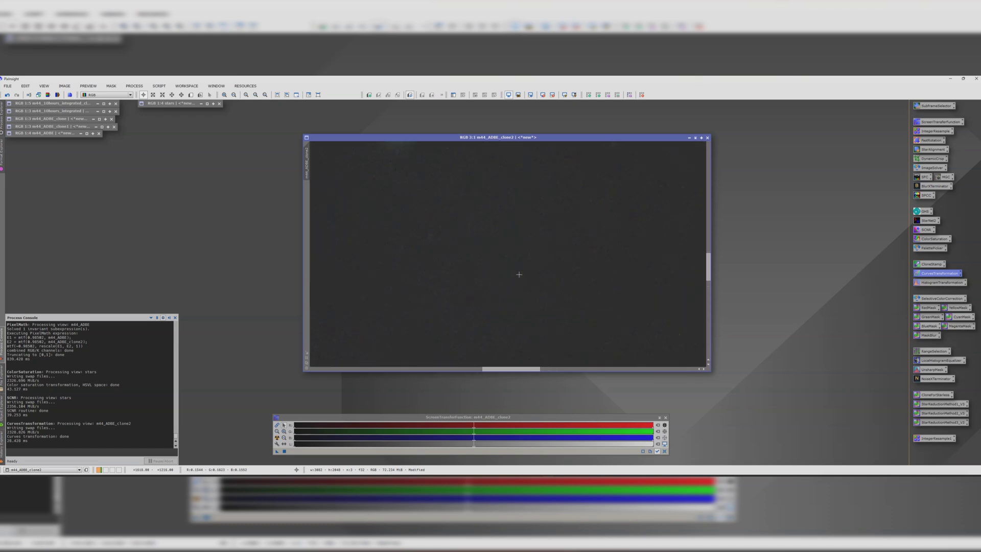
scroll(553, 286, down, 4)
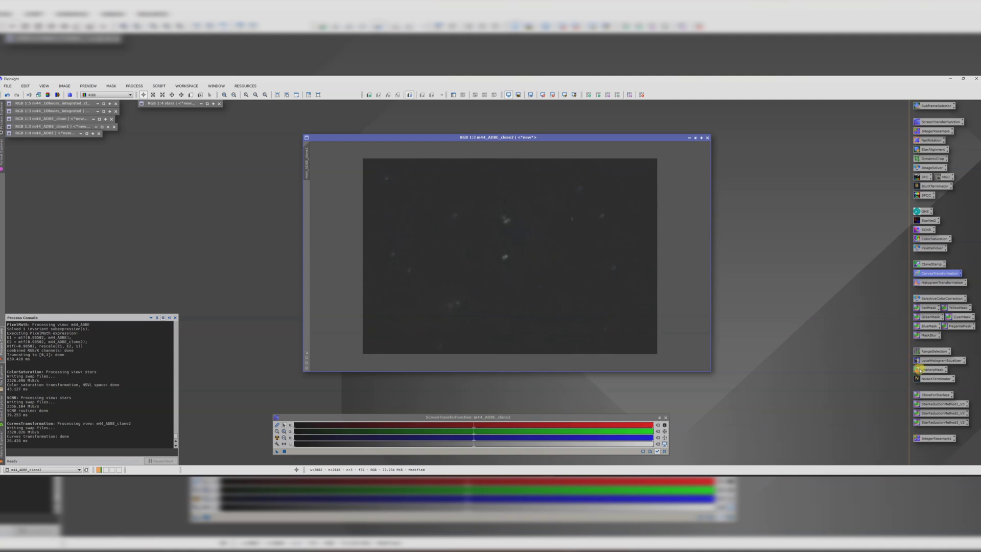
double_click(927, 378)
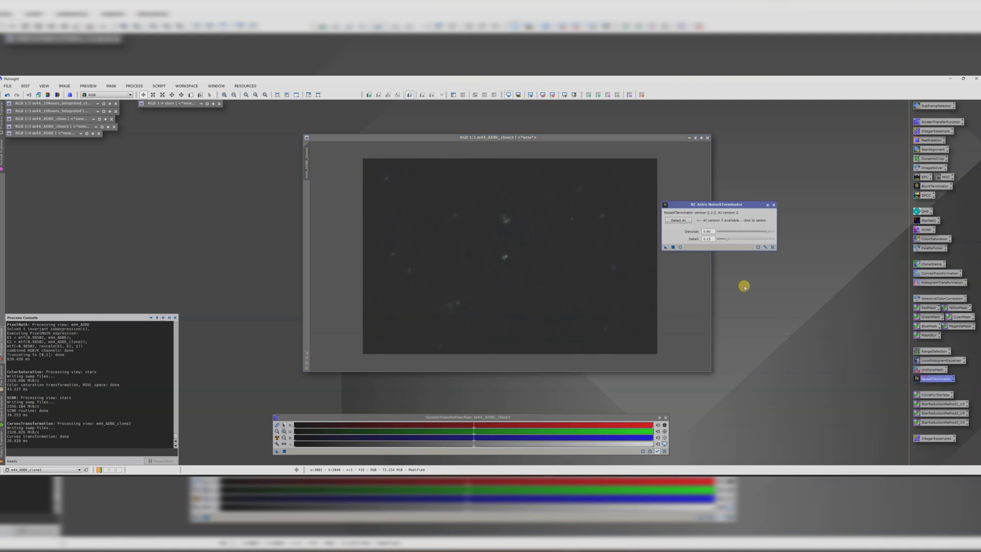
click(686, 224)
double_click(278, 203)
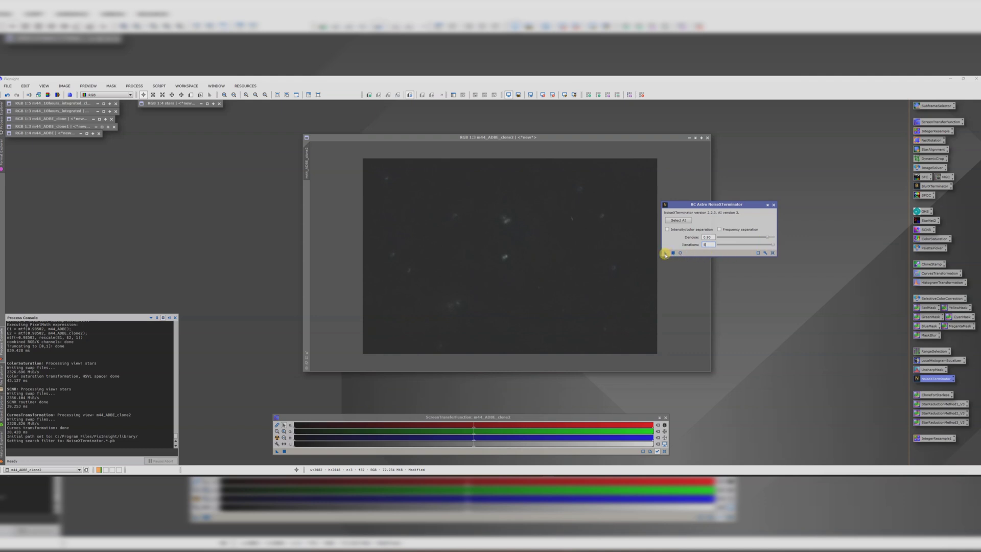
drag(664, 254, 548, 256)
drag(548, 256, 547, 256)
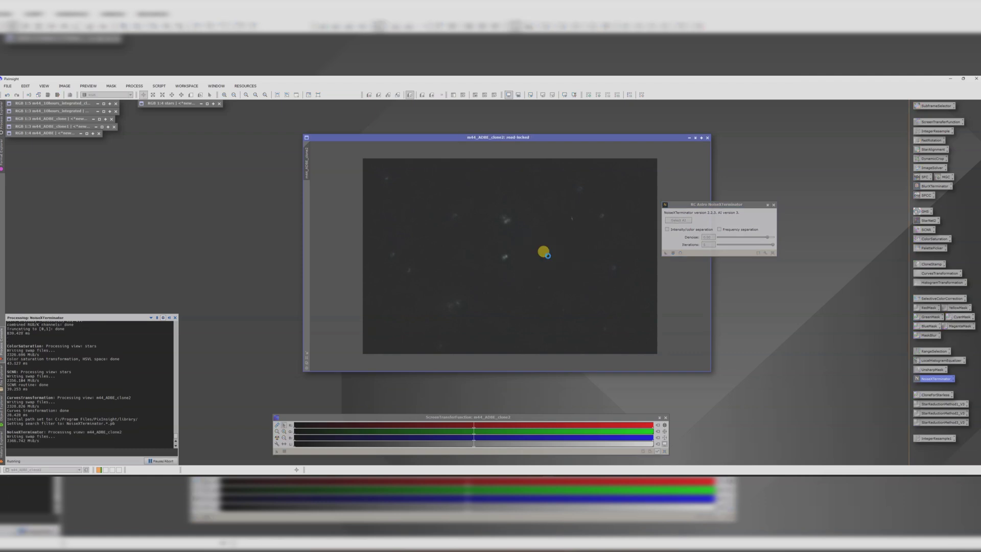
scroll(550, 256, up, 1)
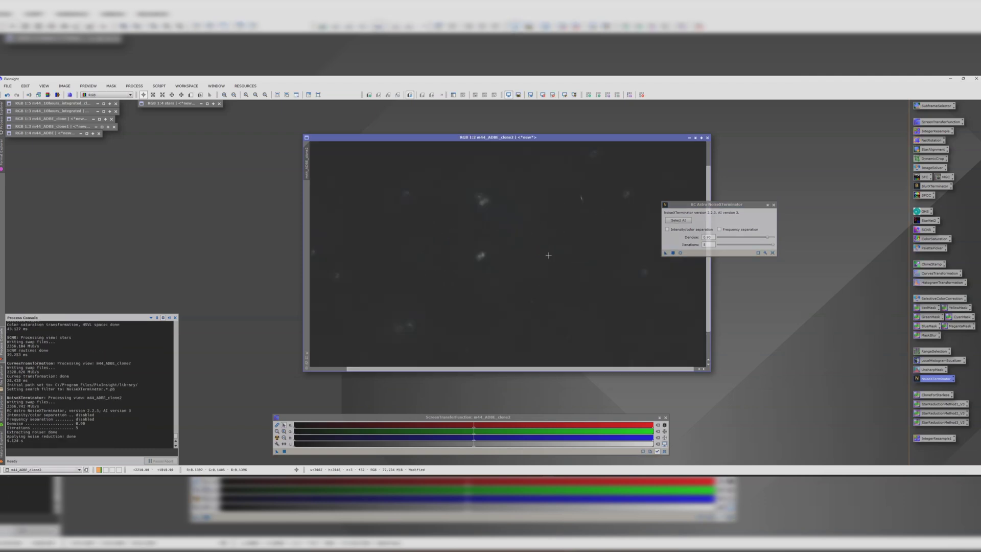
click(774, 205)
Apply SCNR to the starless clone to remove green with Average Neutral protection and amount 1.00, and close the tool
key(ctrl+minus)
key(ctrl+minus)
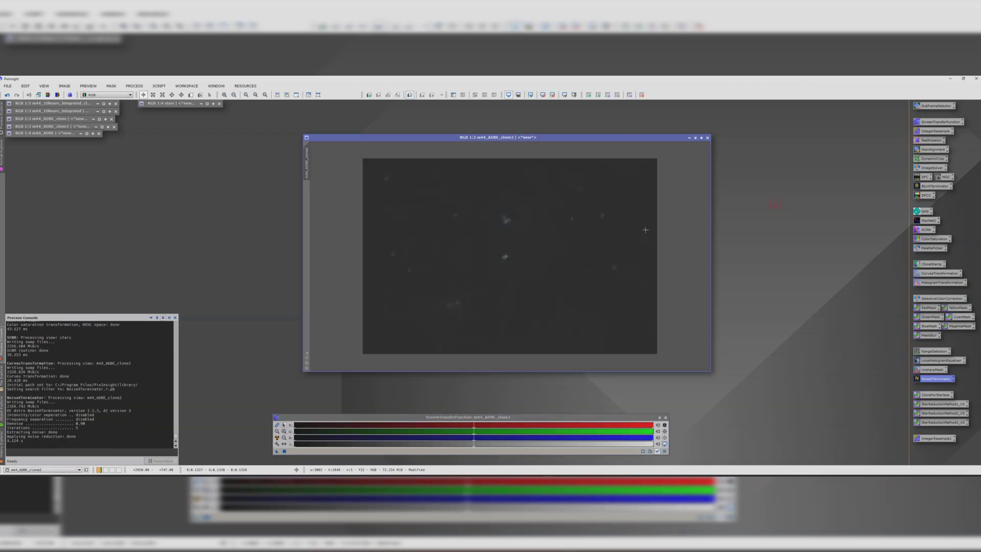
double_click(924, 230)
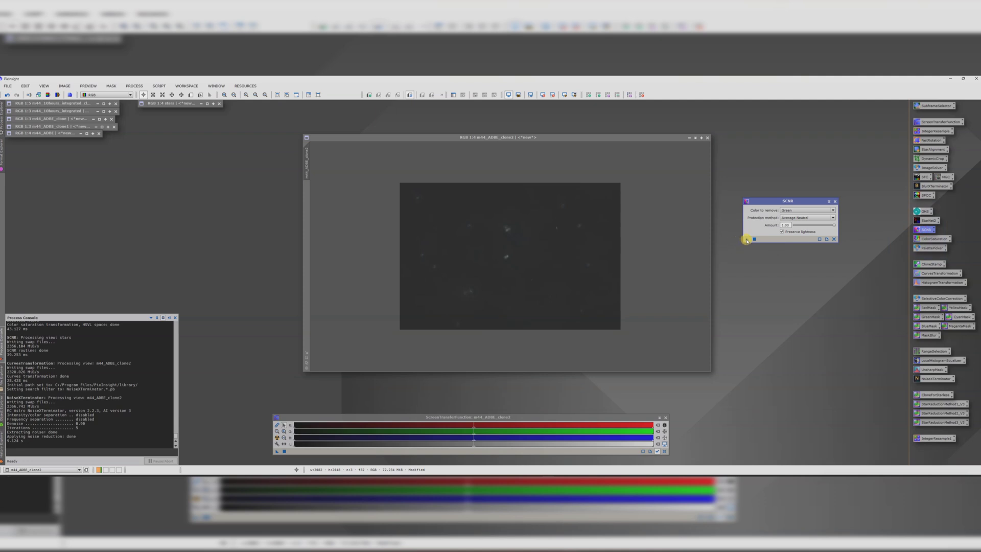
drag(746, 239, 537, 245)
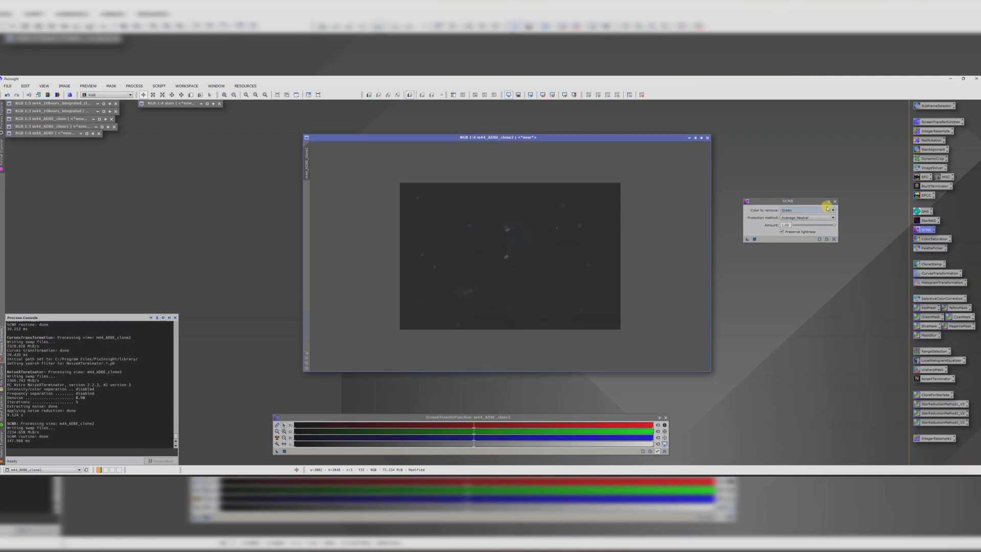
click(834, 202)
click(566, 220)
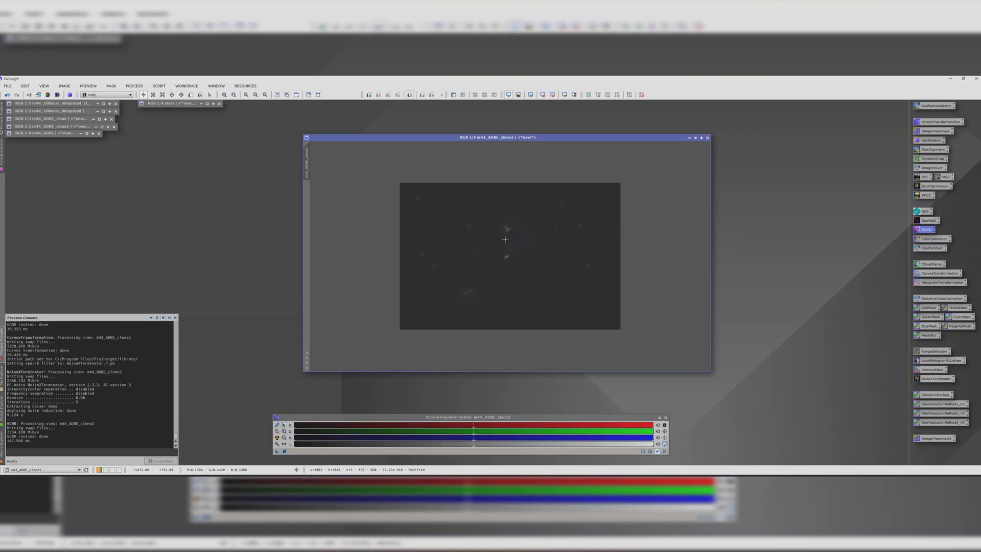
Rename the clone's image identifier to starless, and park a collapsed duplicate of it below the backups
double_click(307, 171)
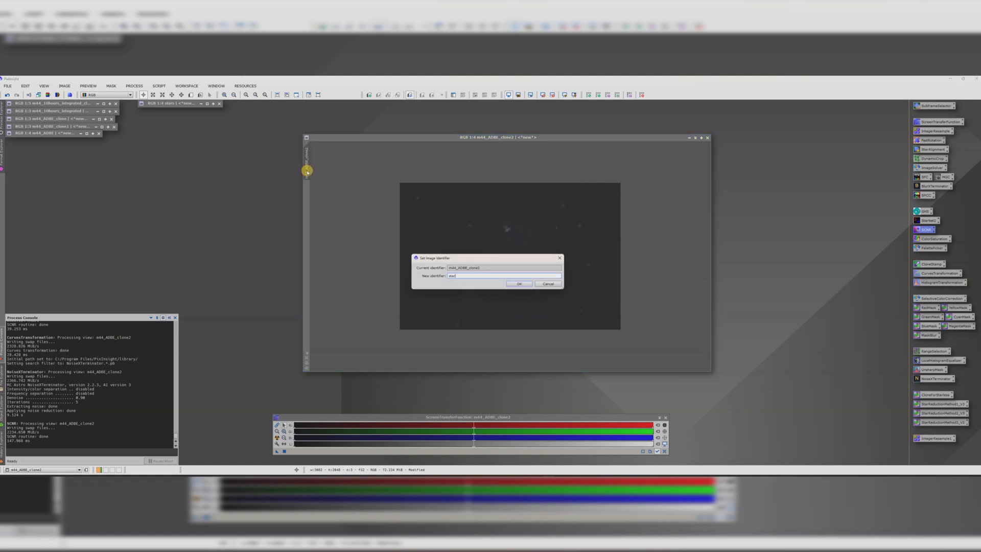
text(starless)
key(Return)
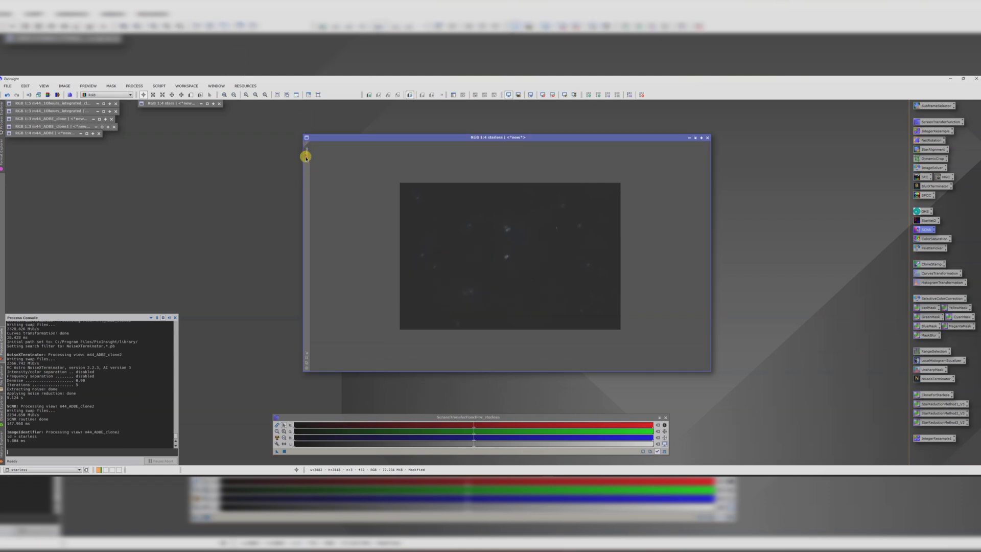
drag(307, 158, 318, 225)
click(449, 195)
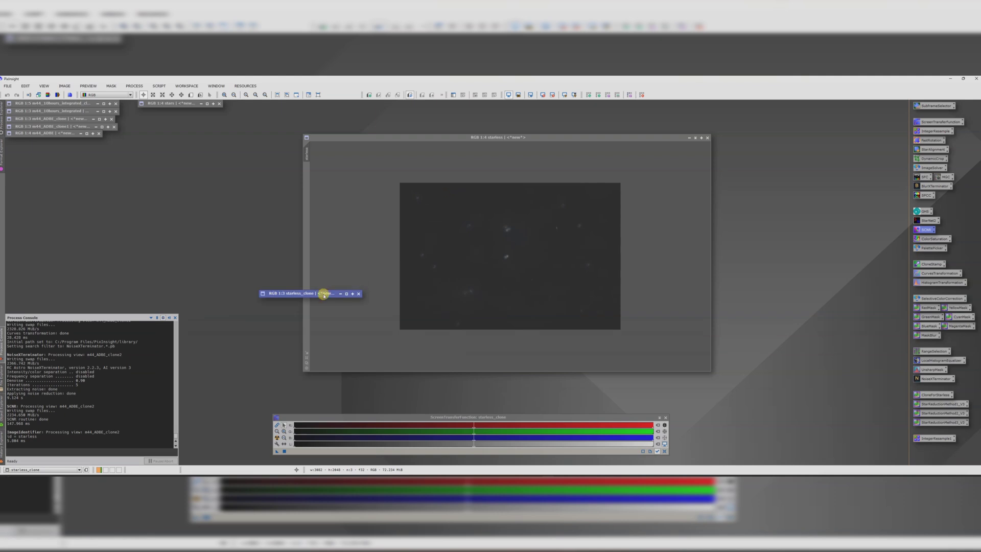
drag(325, 291, 68, 142)
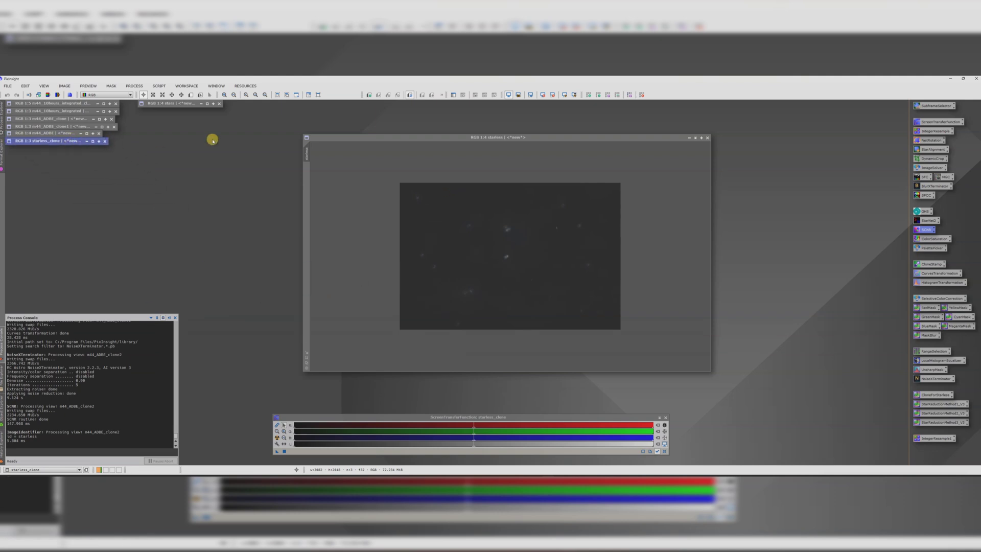
Recombine the starless and stars views into a new image with the Screen Stars script in Star replacement mode, and close the script
click(159, 86)
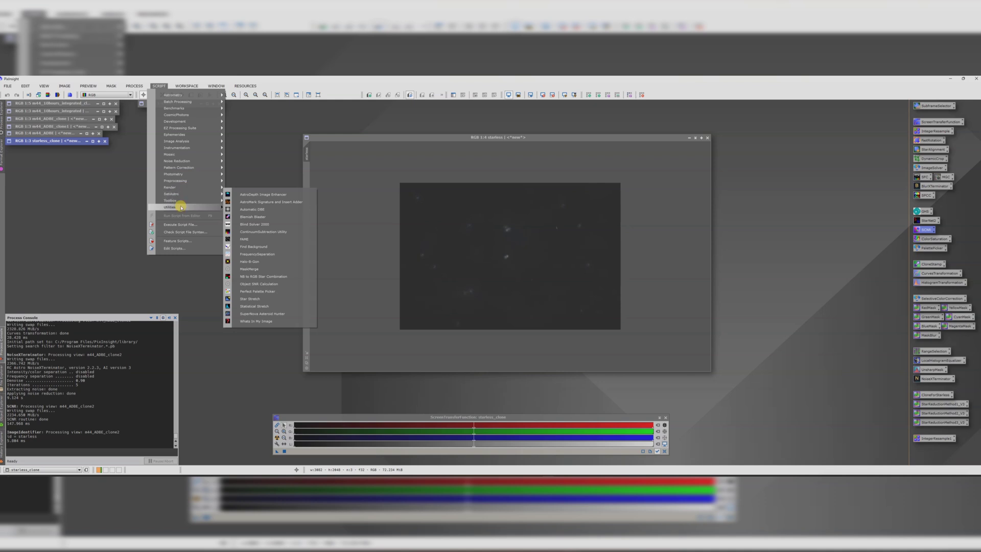
mouse_move(216, 211)
click(250, 414)
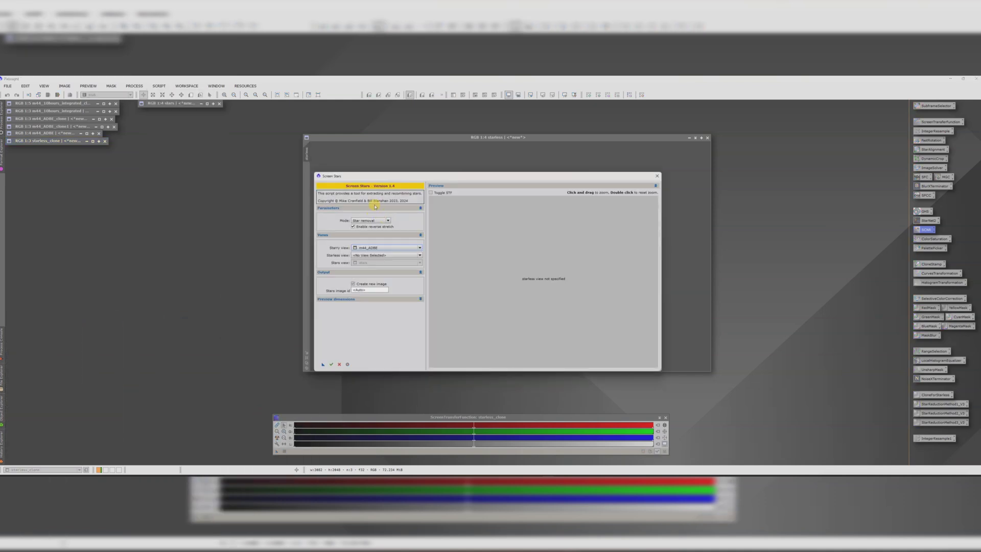
click(367, 222)
click(370, 231)
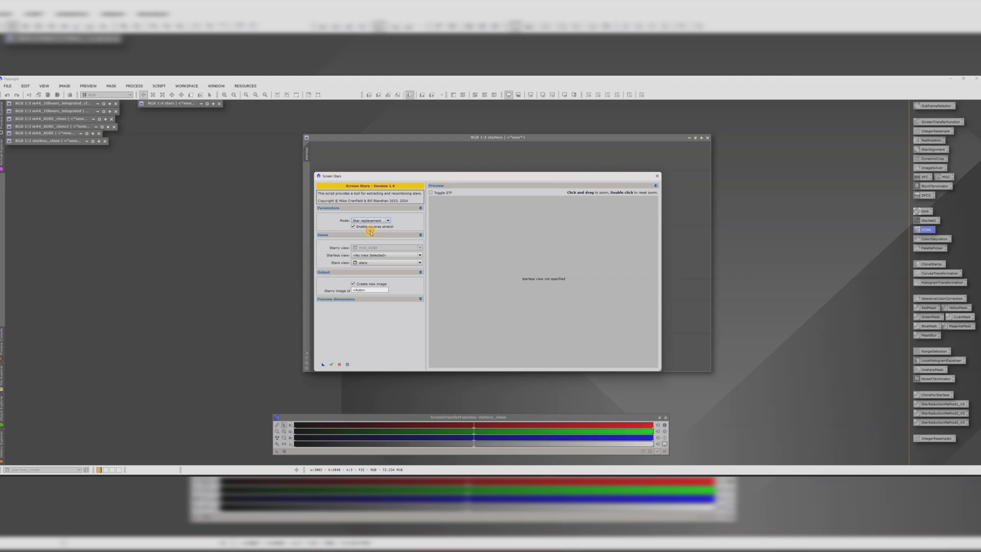
click(366, 257)
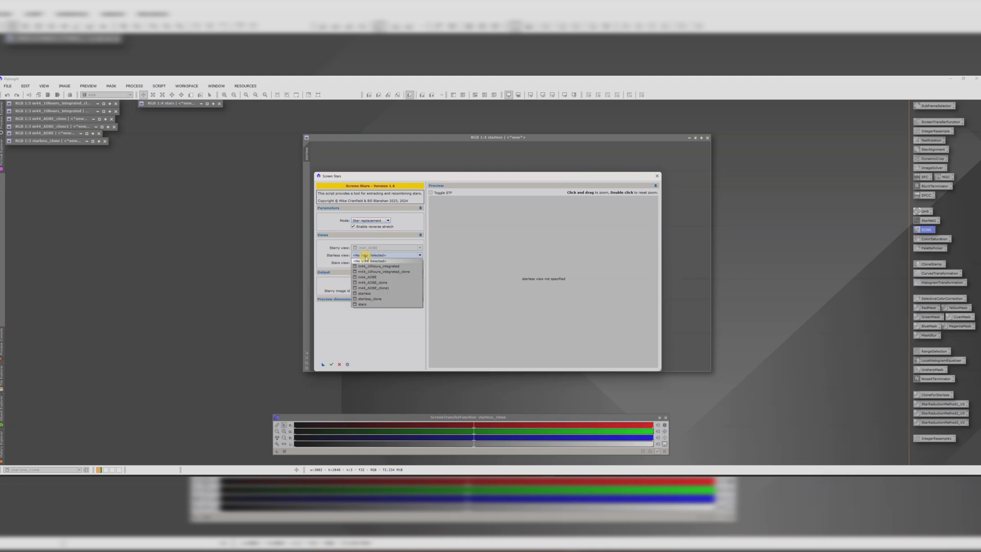
click(370, 286)
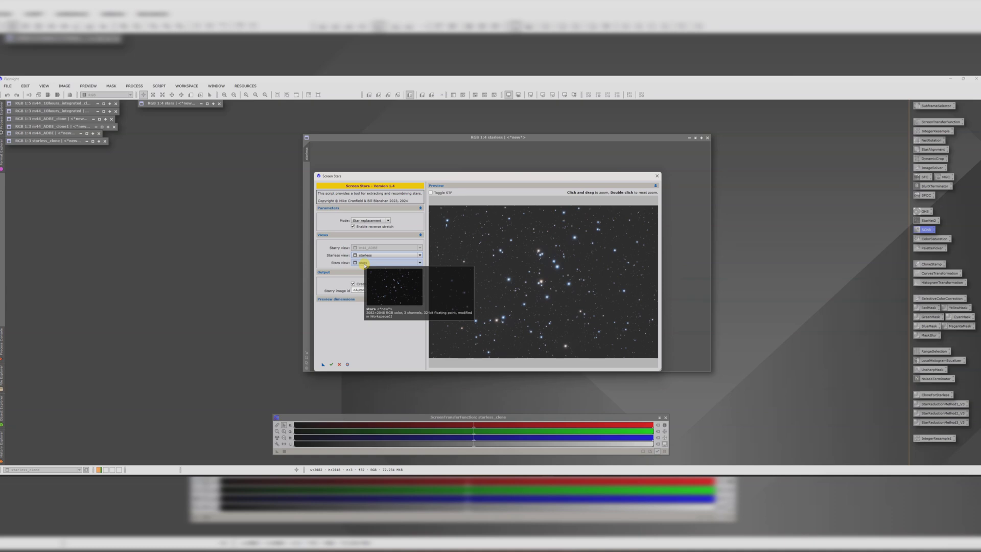
click(333, 362)
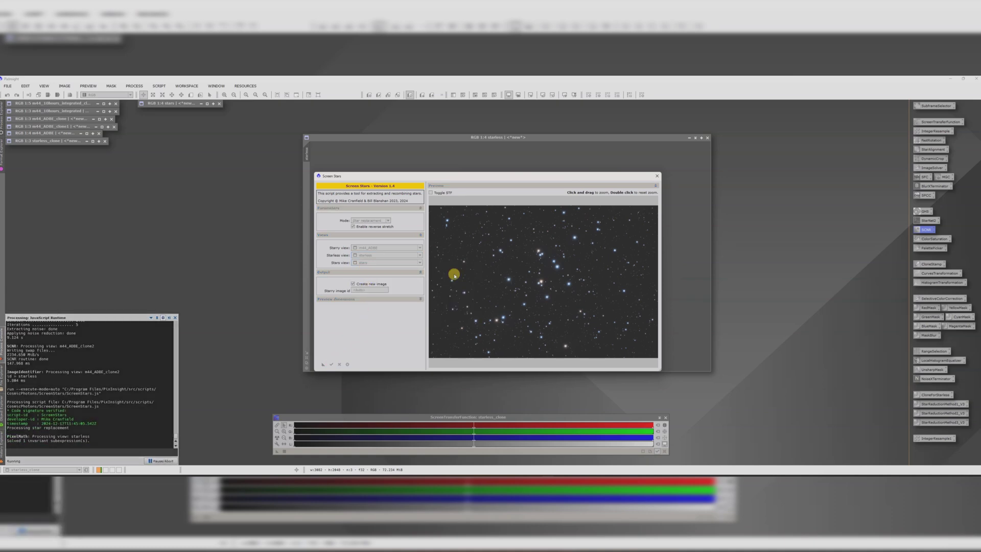
click(657, 176)
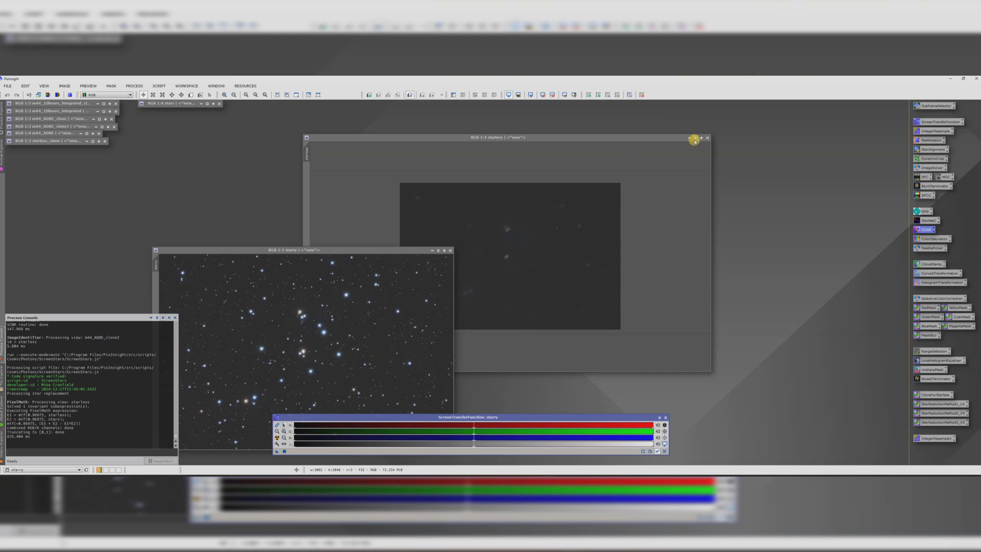
Park the collapsed starless image below the backups, and move the starry image to the middle of the workspace in an enlarged window
click(688, 138)
drag(515, 262, 46, 148)
drag(331, 245, 529, 140)
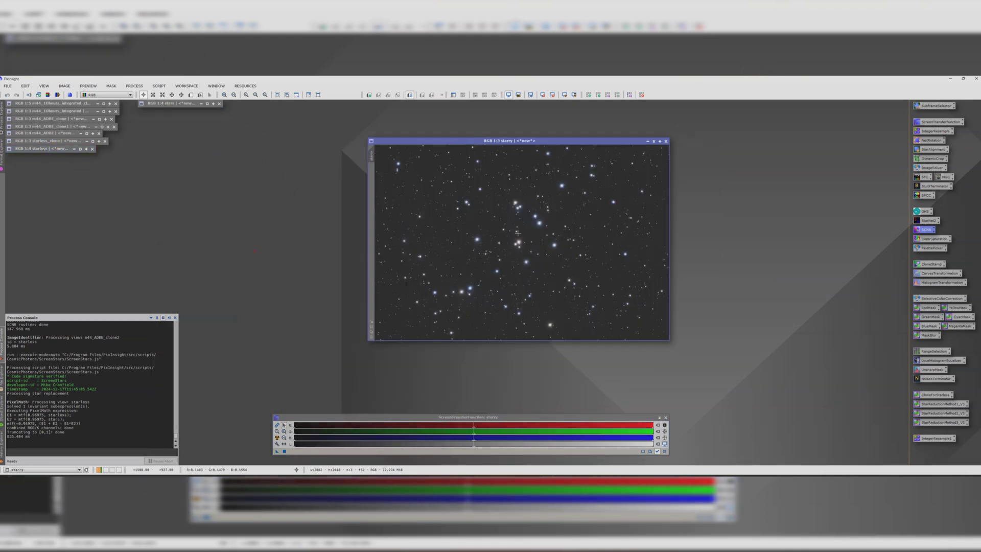
scroll(517, 193, up, 1)
scroll(517, 193, down, 2)
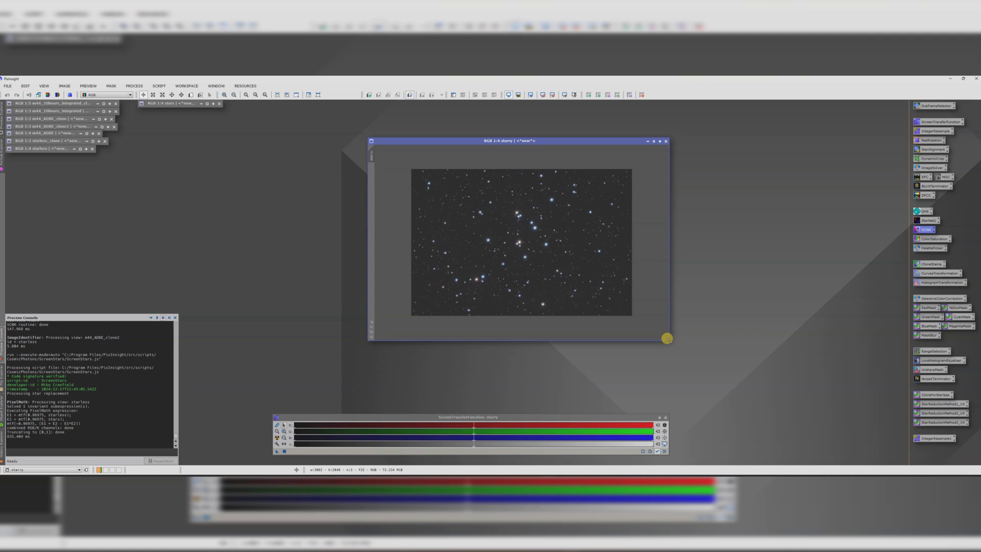
drag(666, 338, 791, 393)
scroll(627, 299, up, 1)
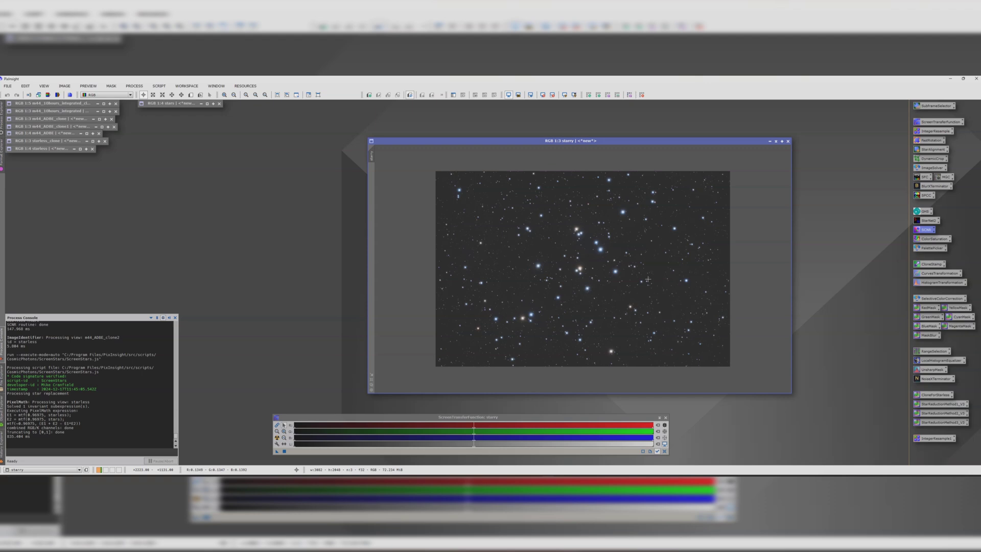
Upsample the starry image by a factor of 2 with IntegerResample, close the tool, and recentre the image window in the workspace
double_click(935, 131)
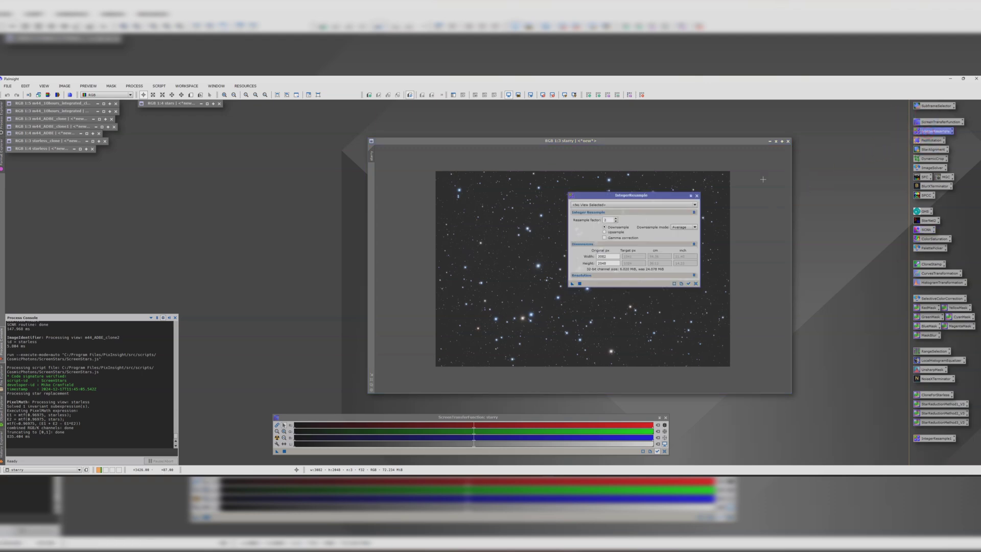
click(592, 205)
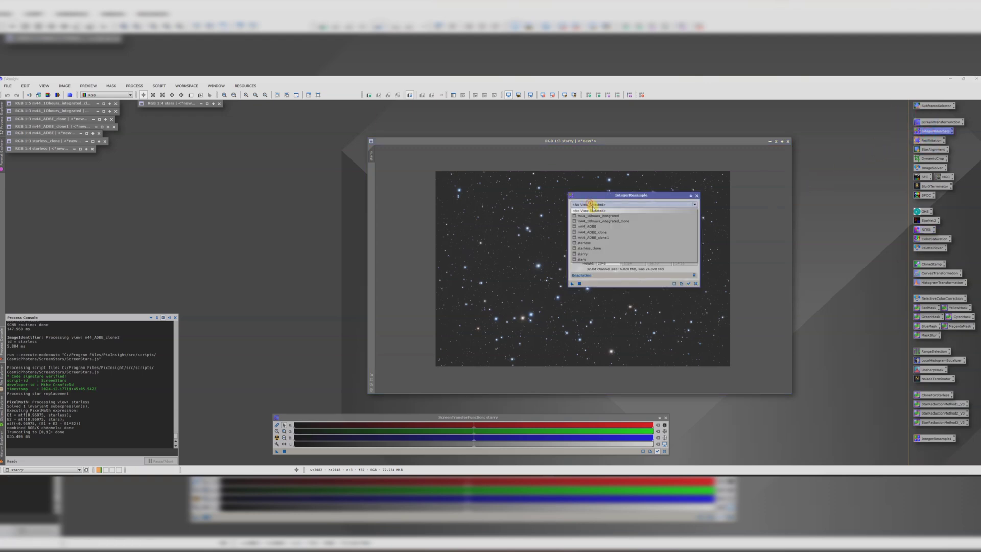
click(582, 254)
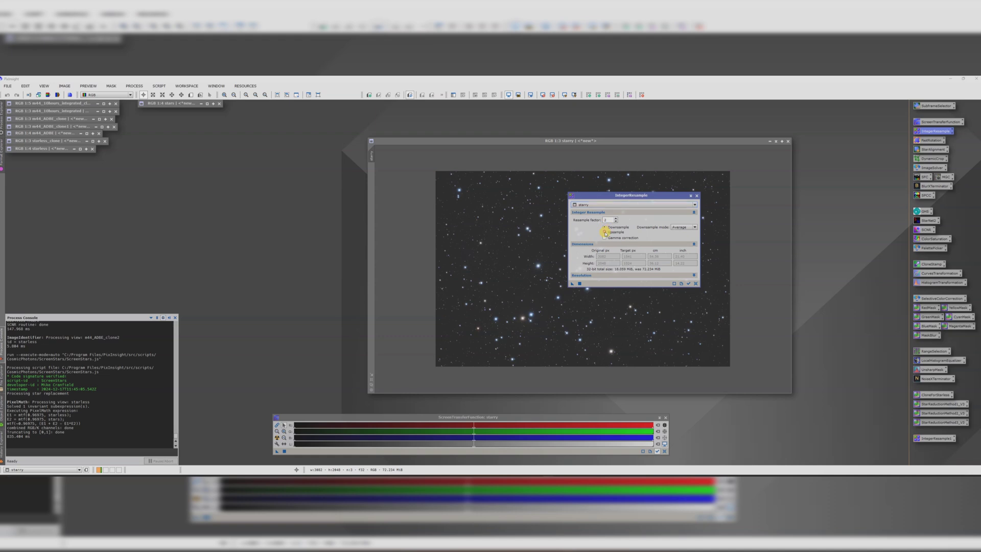
click(571, 284)
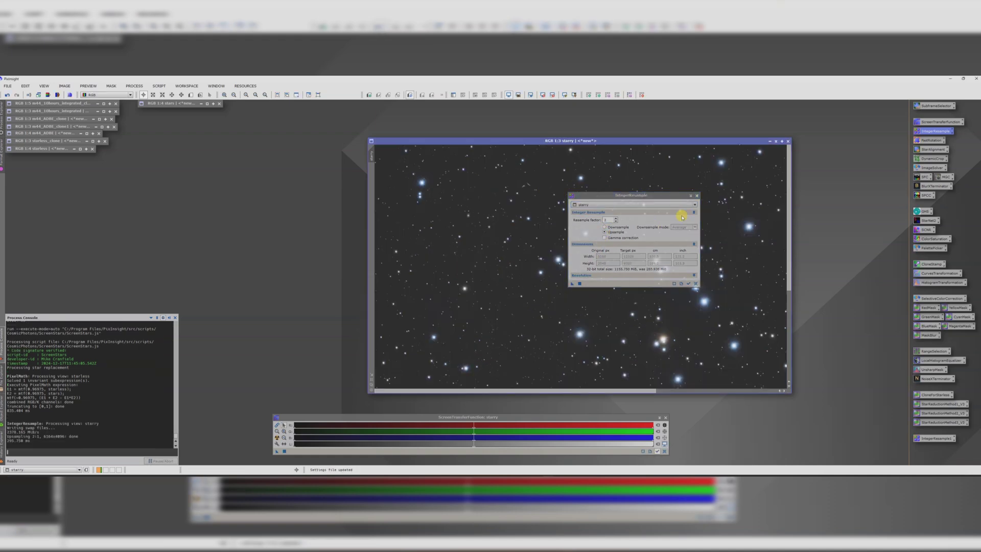
click(696, 195)
scroll(701, 265, down, 2)
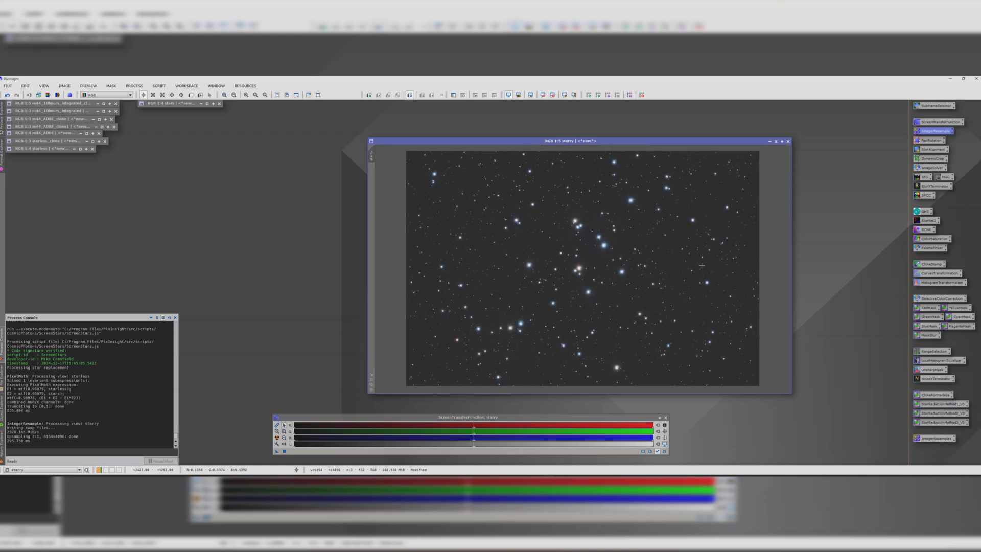
drag(559, 145, 454, 126)
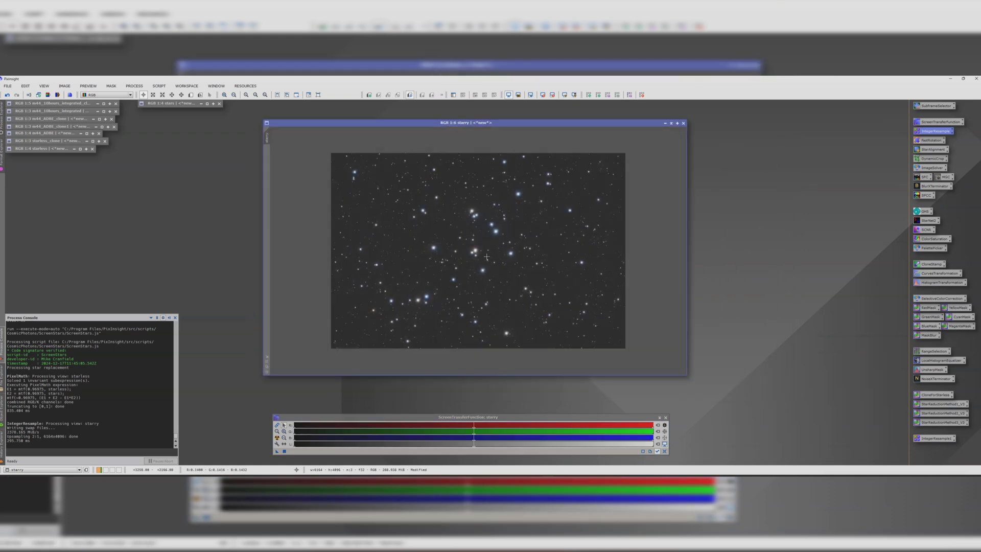